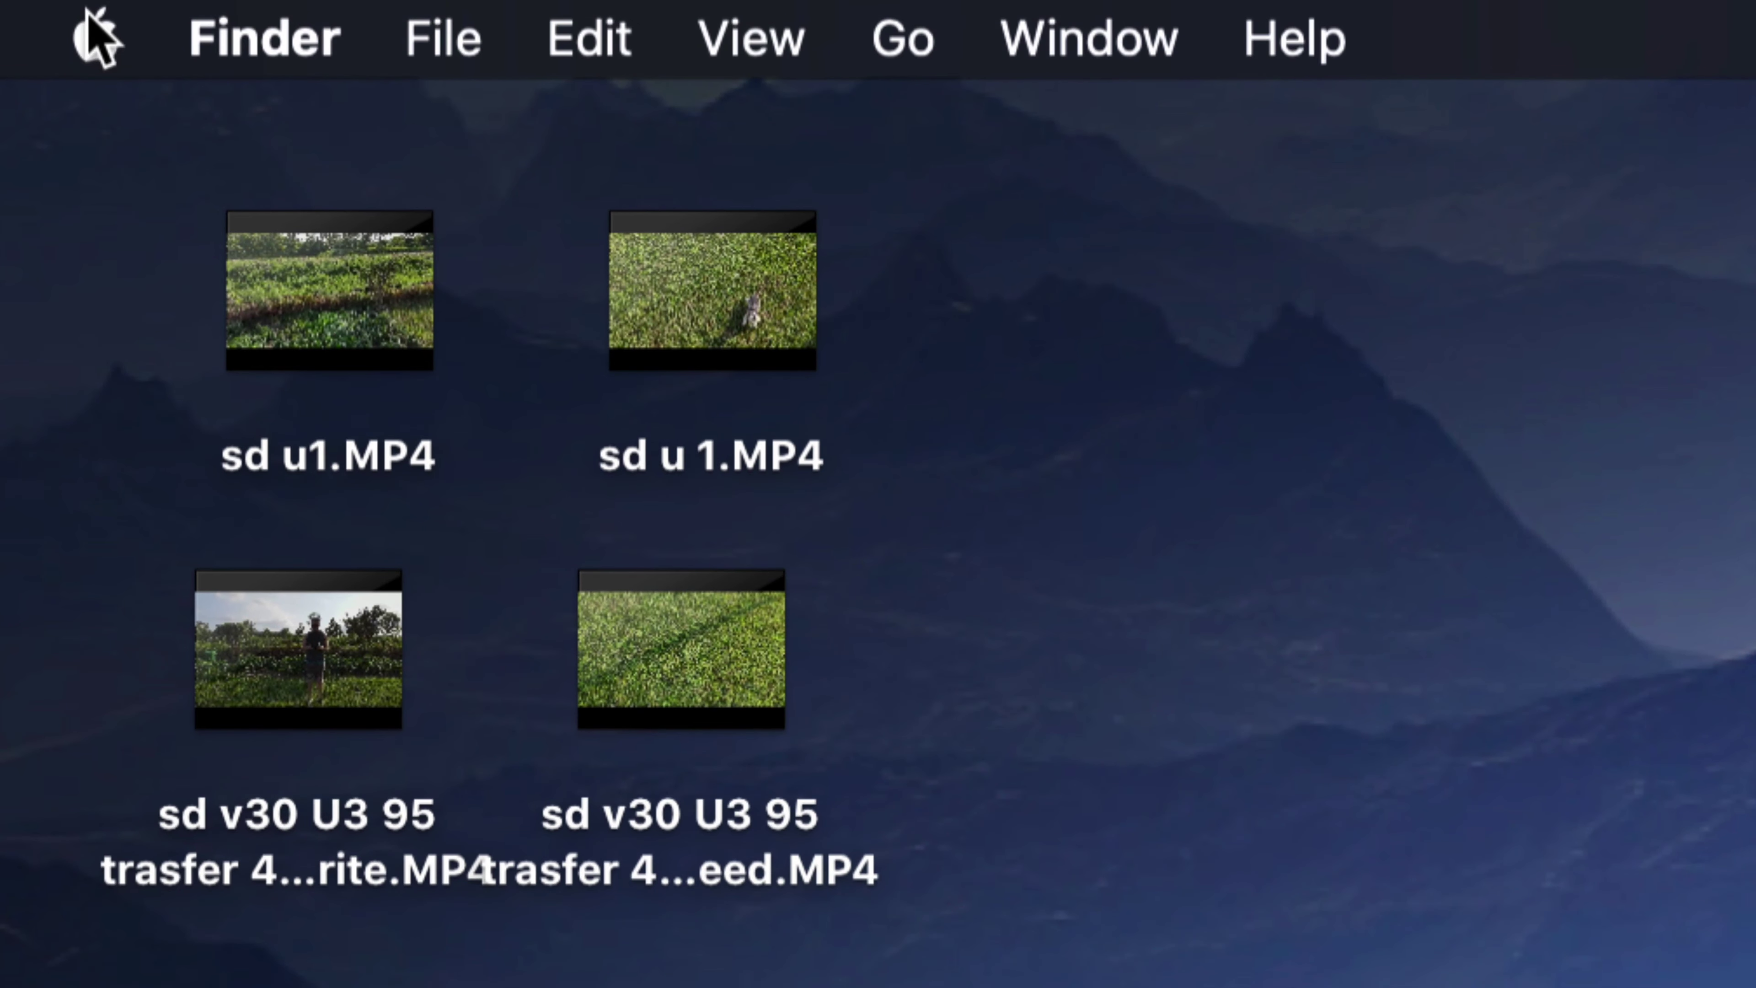
Open the Desktop & Screen Saver pane in System Preferences.
left_click(58, 23)
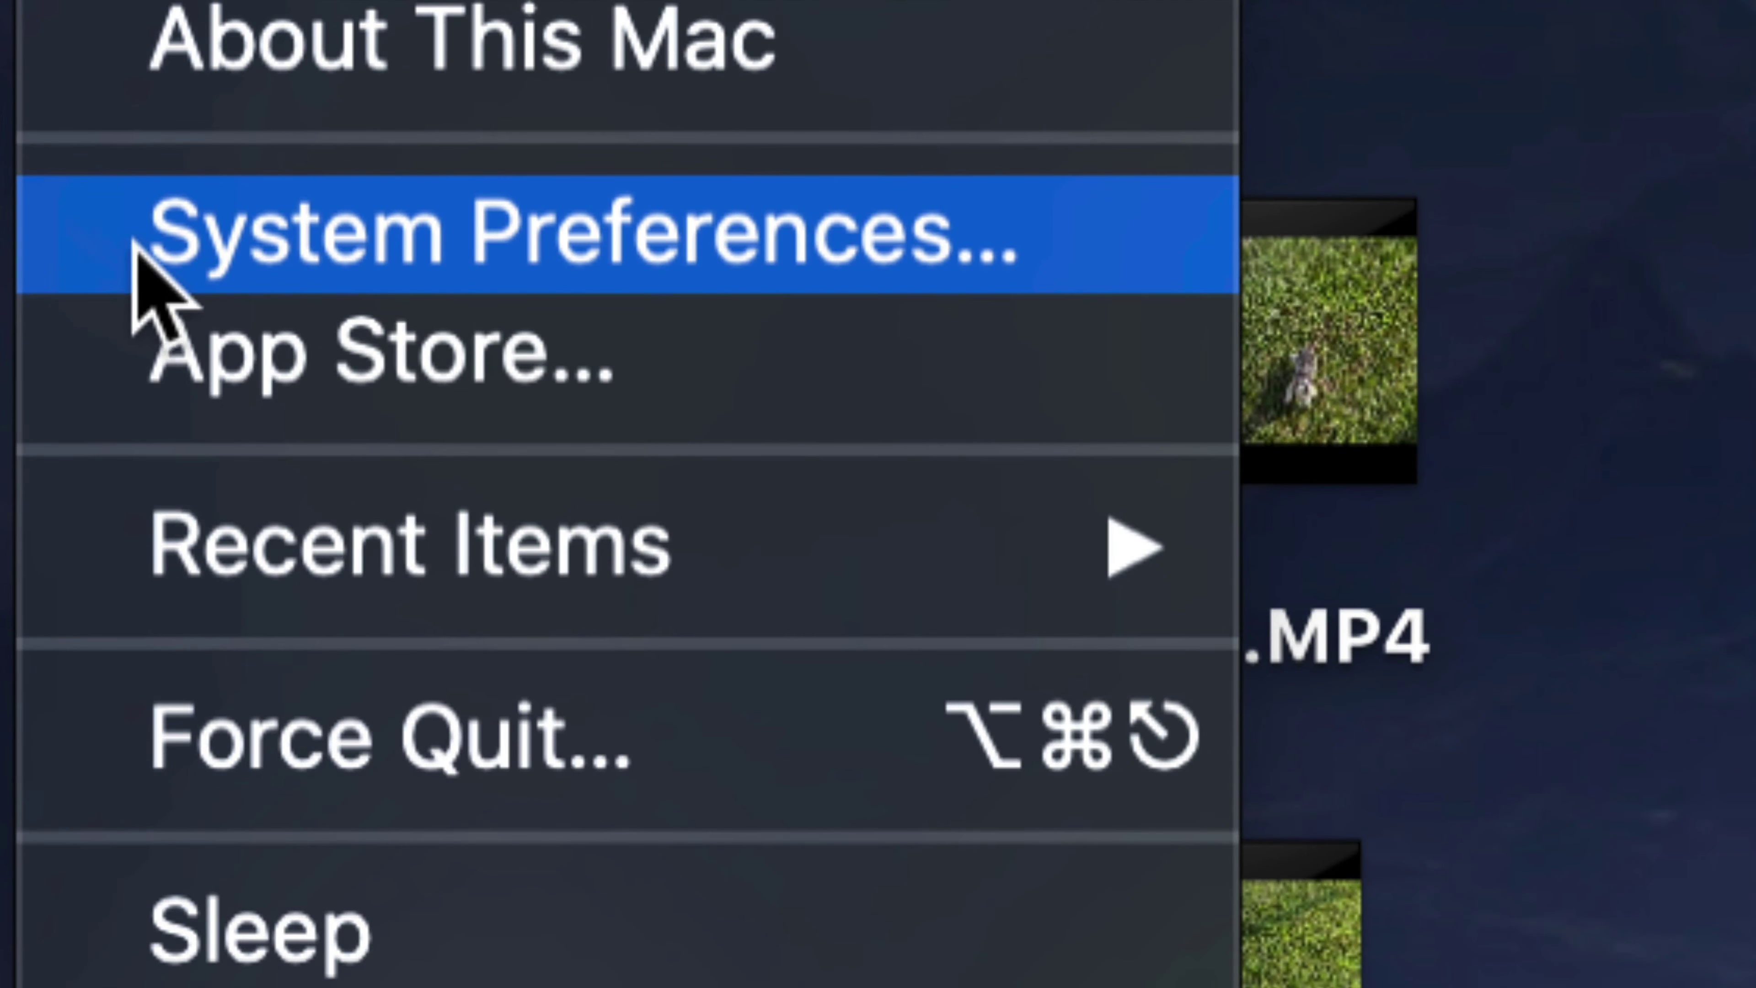
left_click(135, 242)
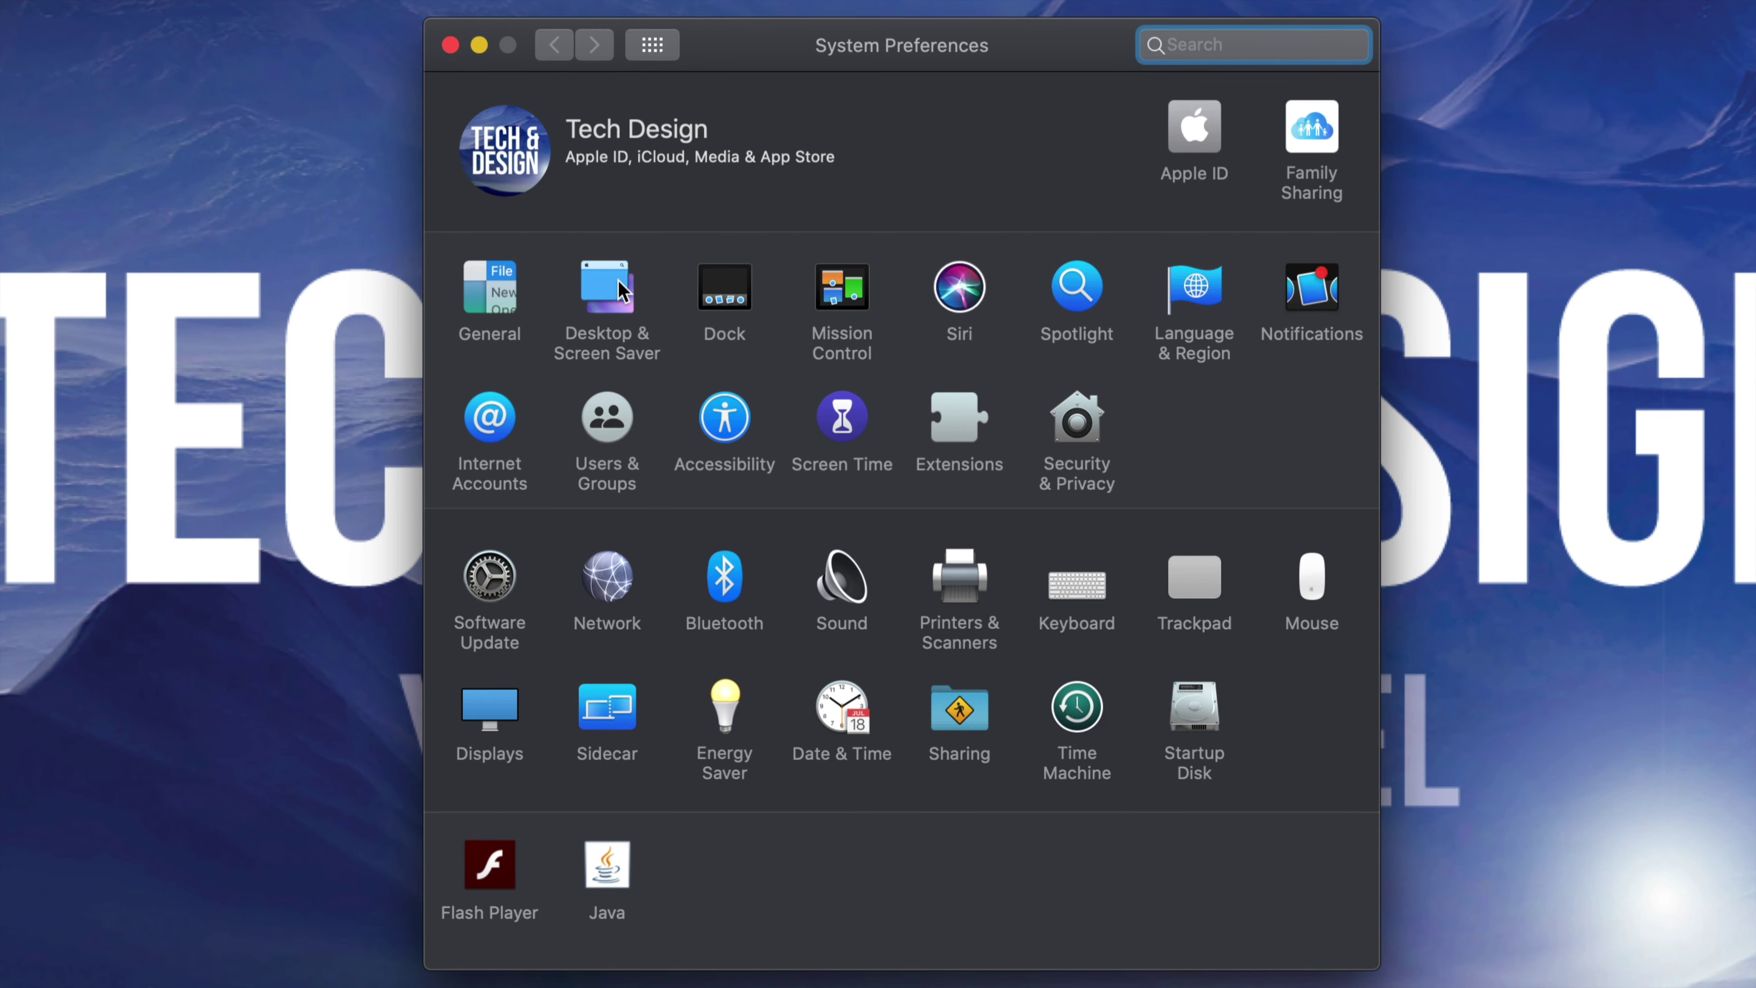
left_click(618, 290)
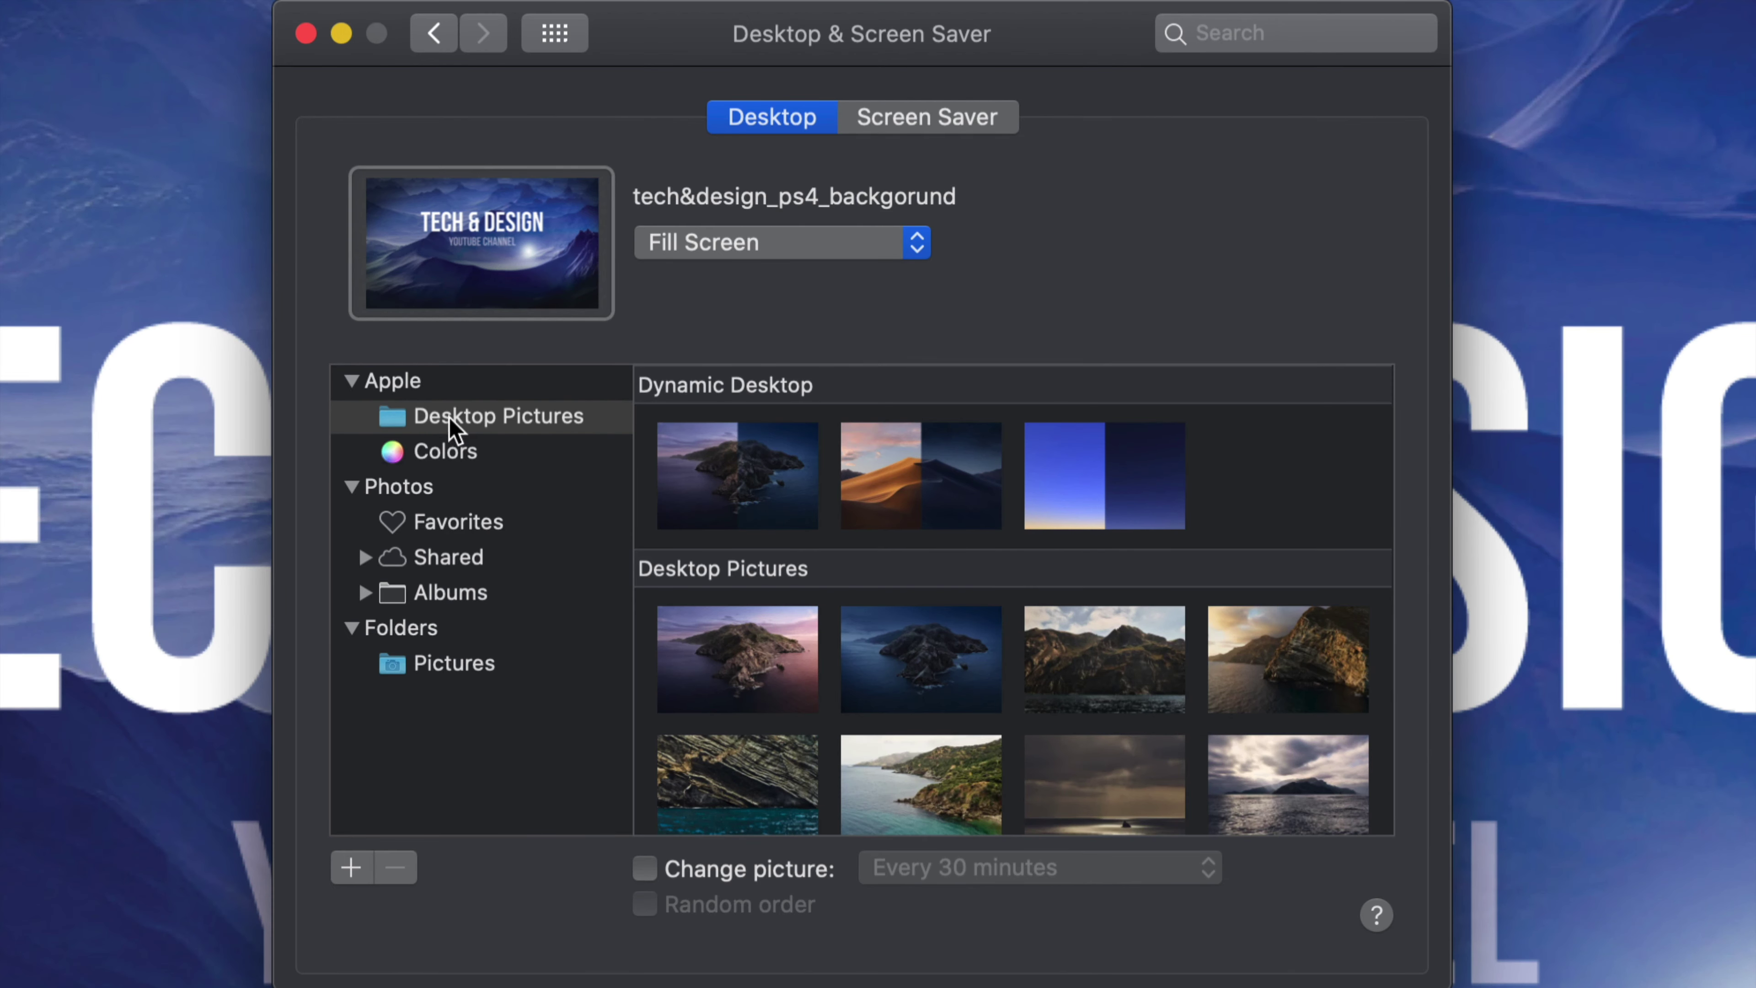
Try Catalina Coast, then set Catalina Silhouette as the desktop wallpaper.
scroll(1234, 557, "down", 10)
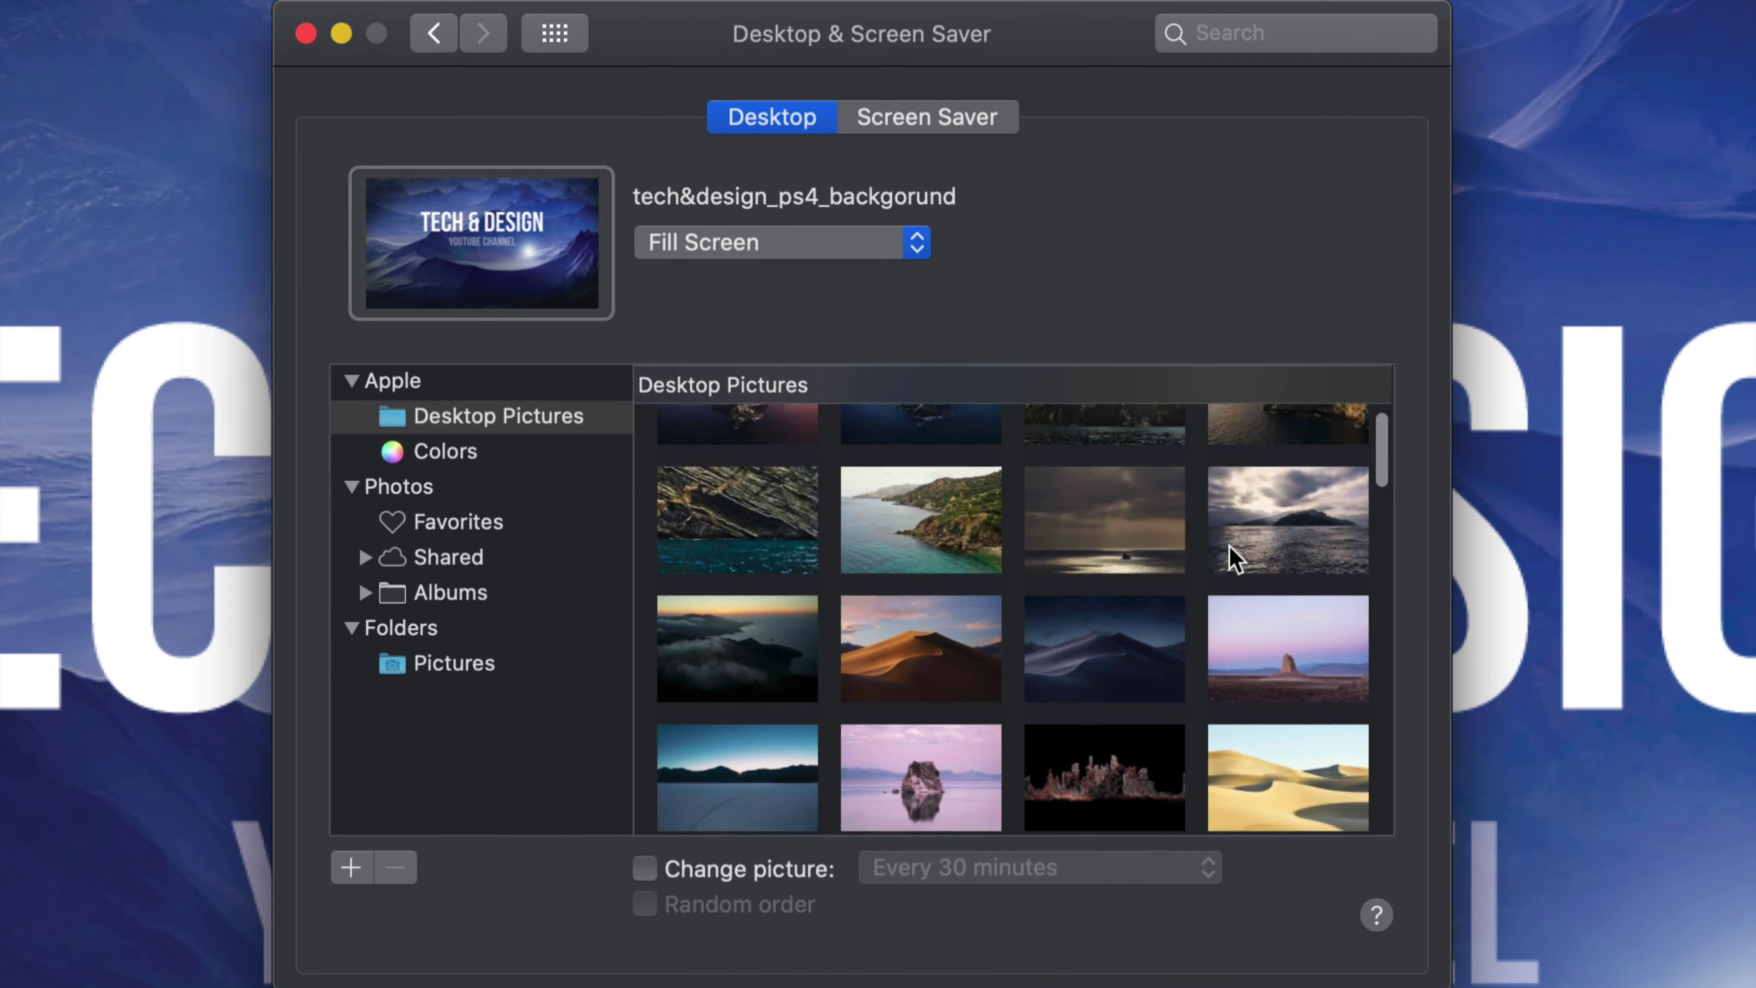
scroll(1234, 557, "down", 15)
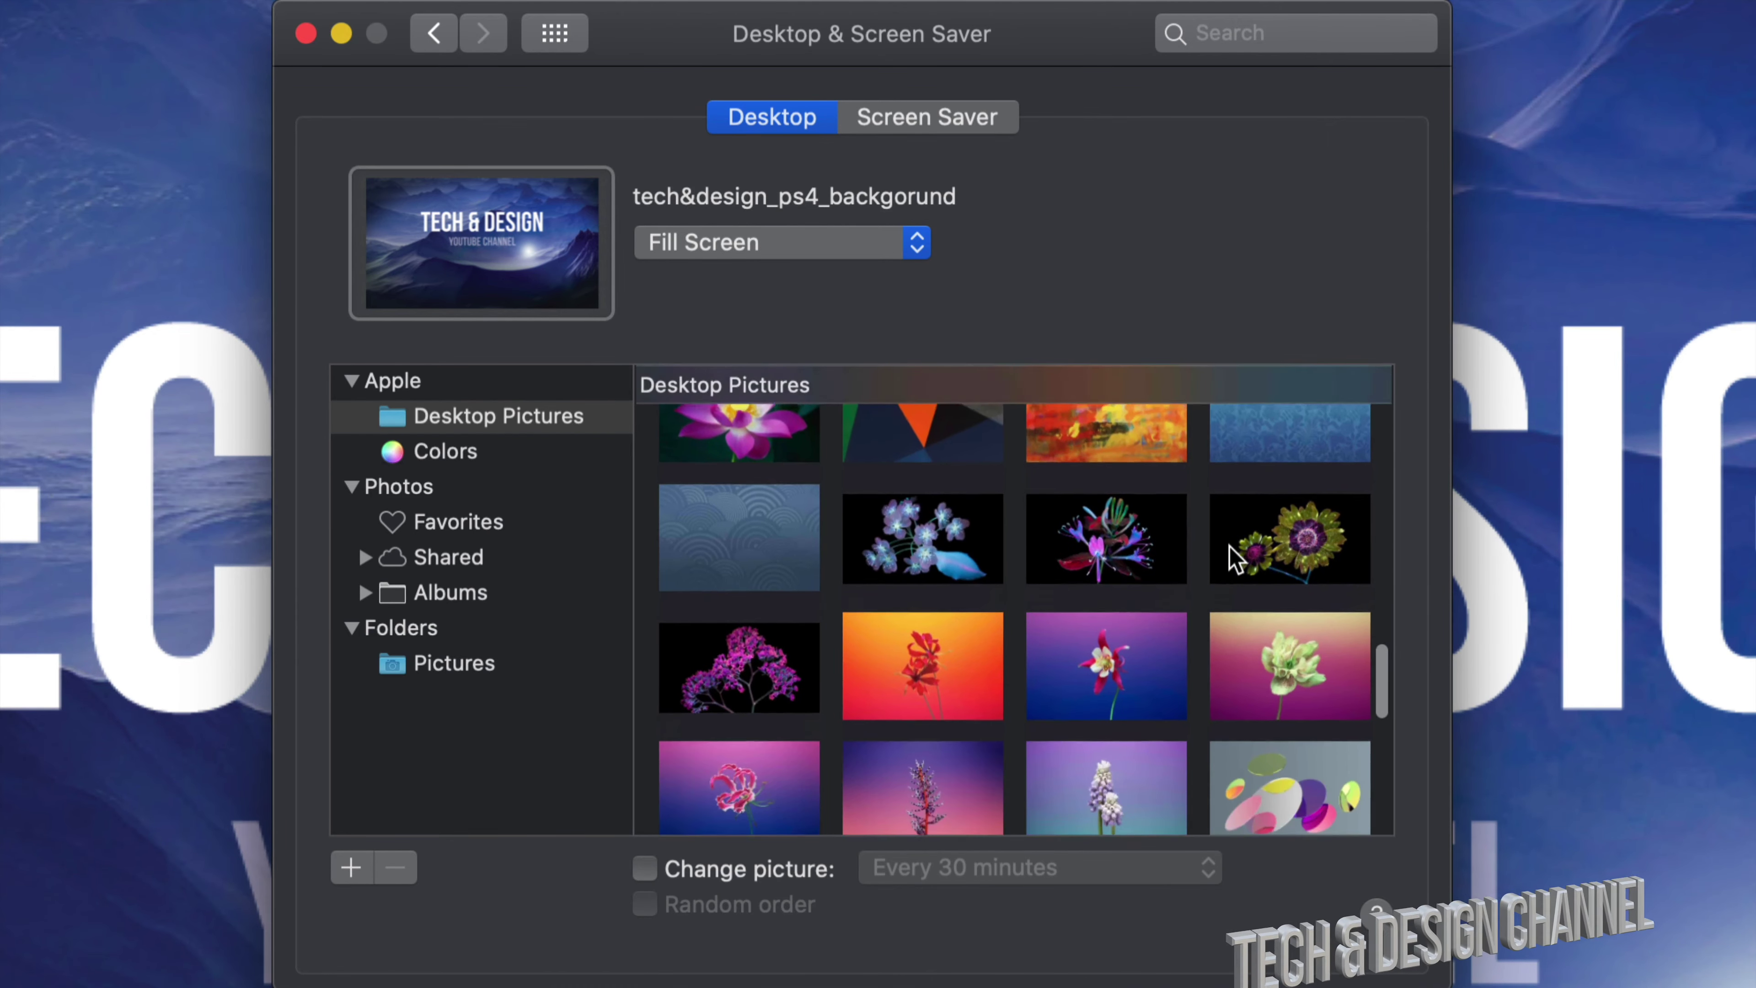
scroll(1235, 557, "up", 15)
scroll(1234, 557, "up", 10)
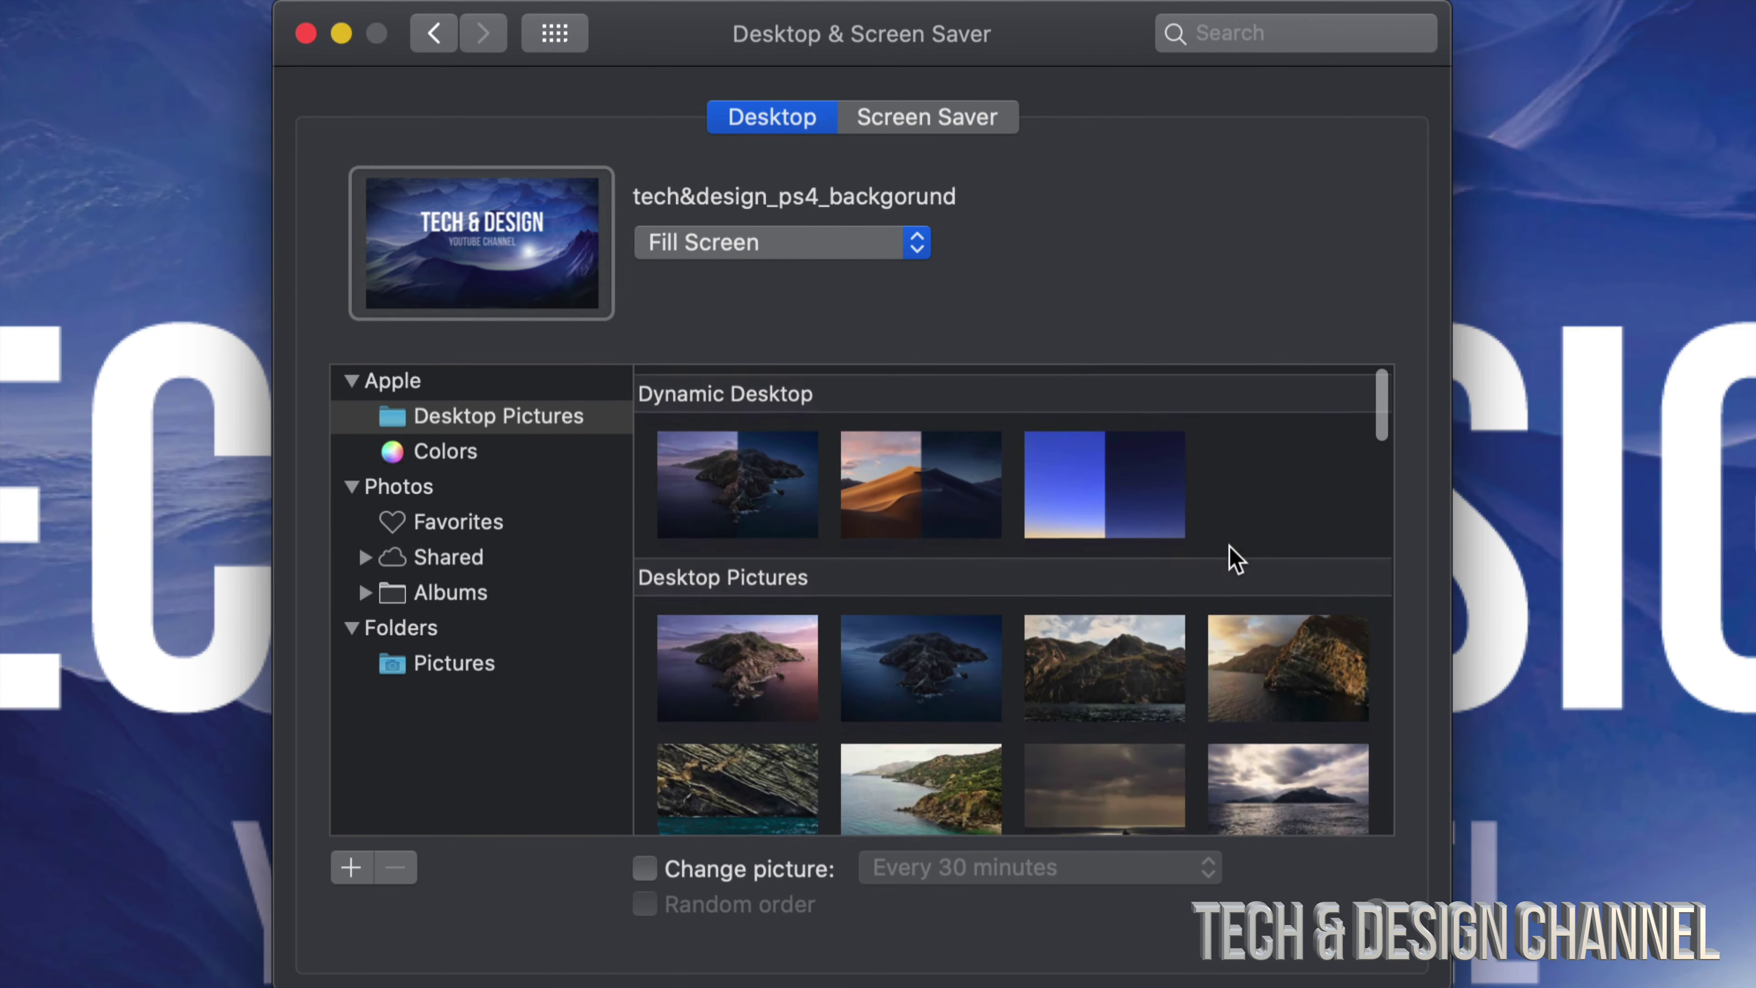
left_click(1140, 676)
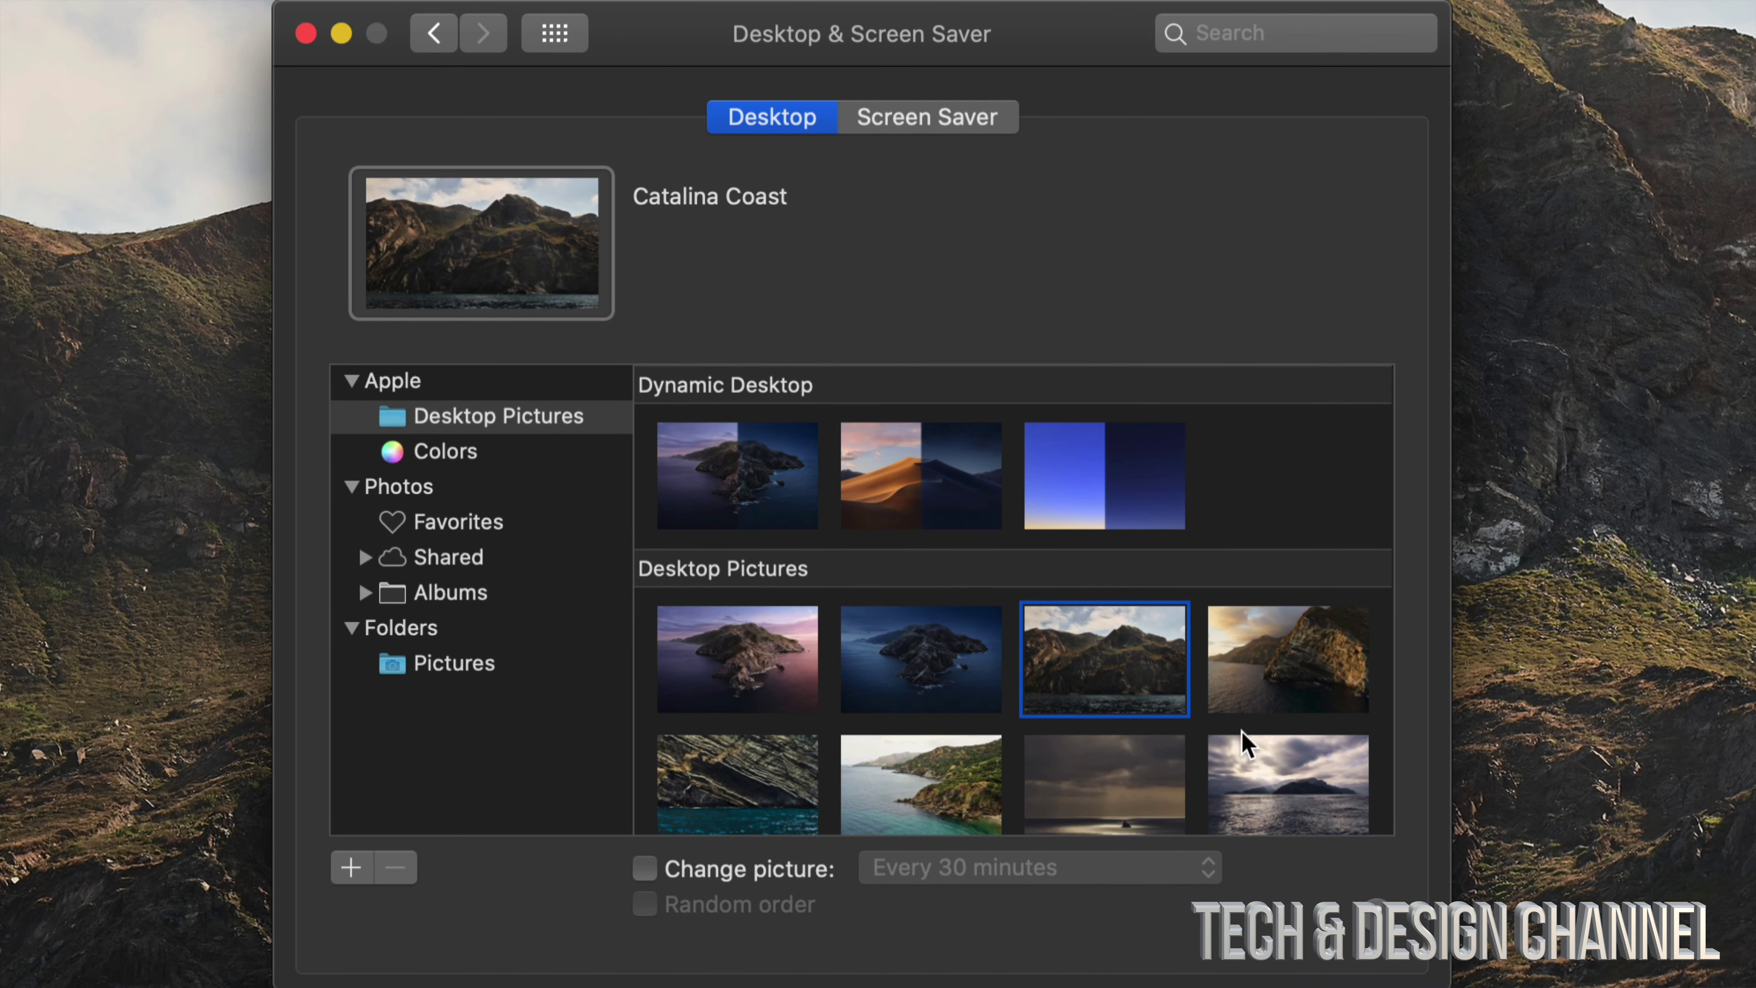
left_click(1280, 779)
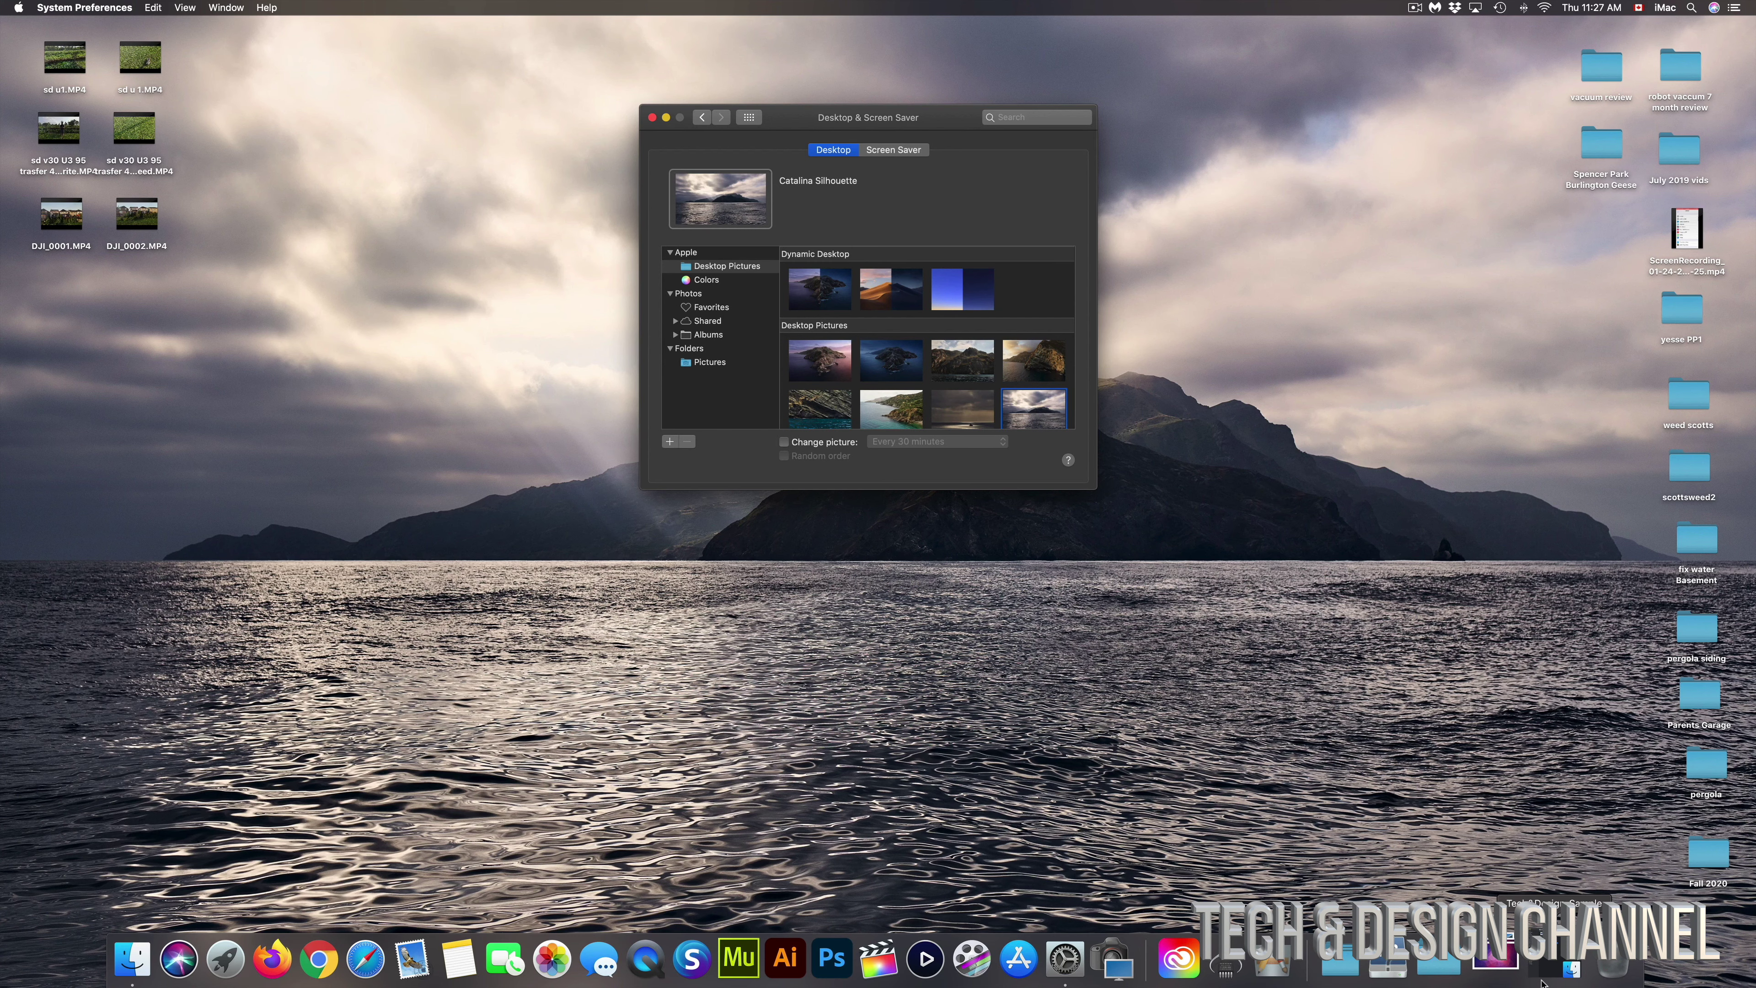
From the Dock's Tech&Design_Sample folder, bring up tech&design_ps4_backgorund.png's shortcut menu.
left_click(1541, 981)
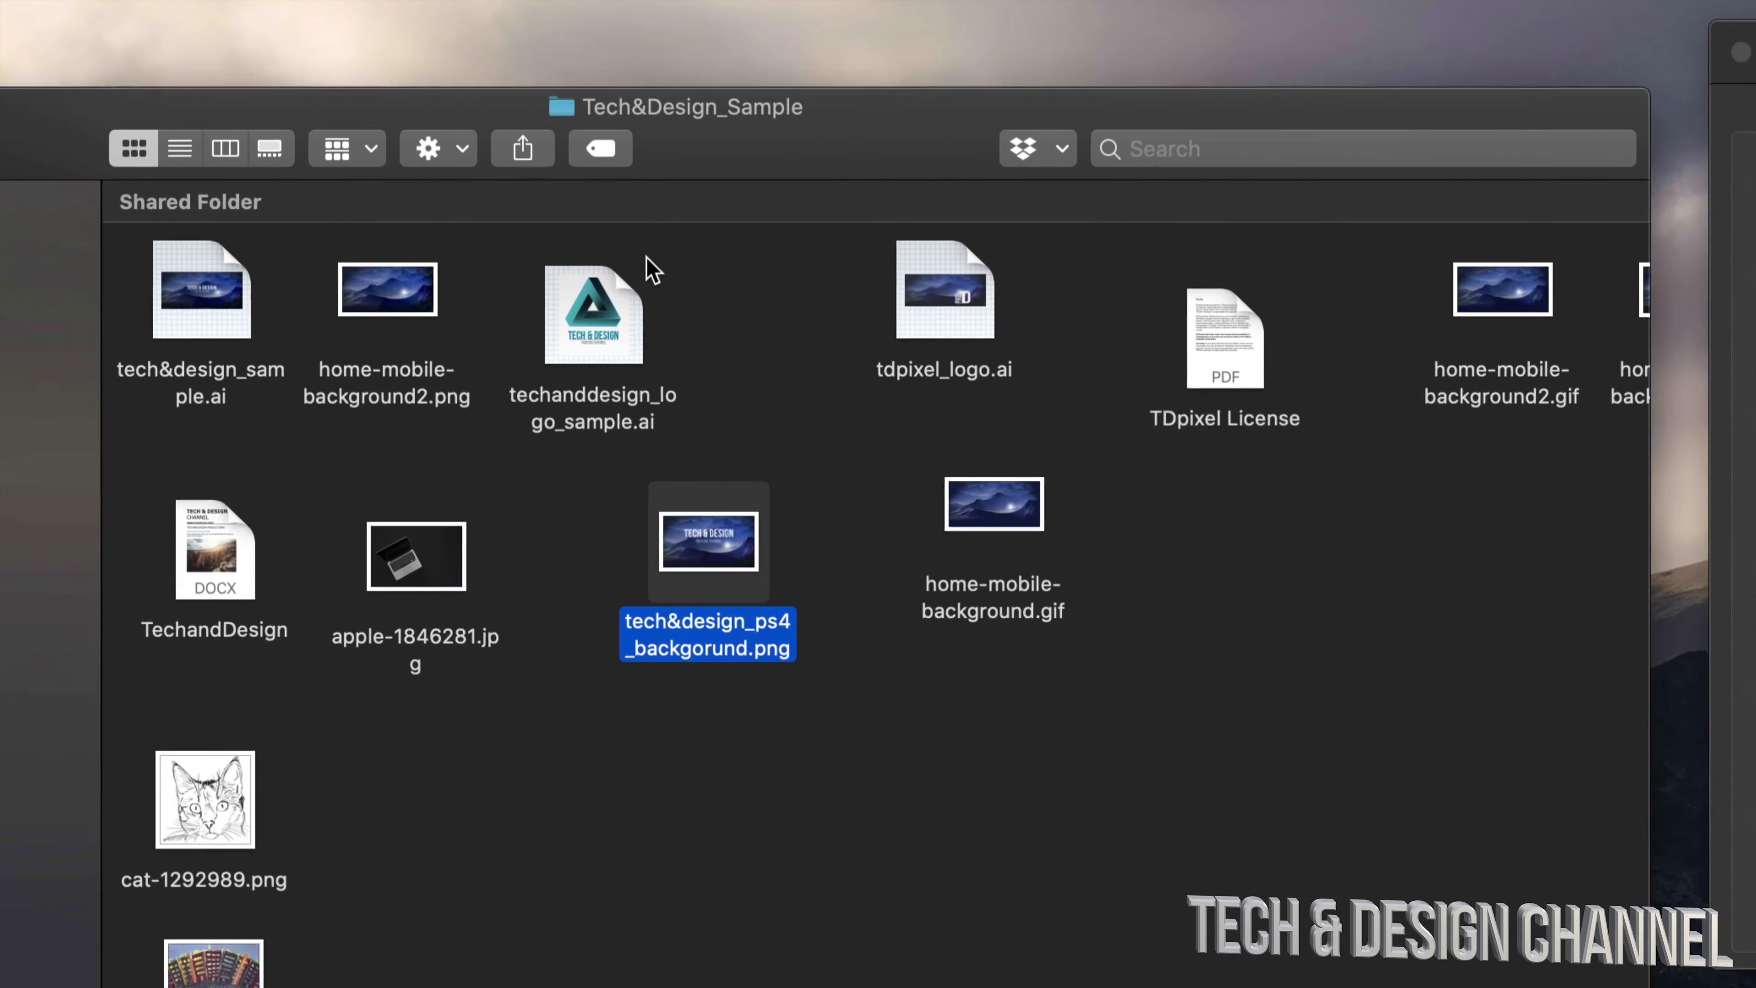
right_click(716, 573)
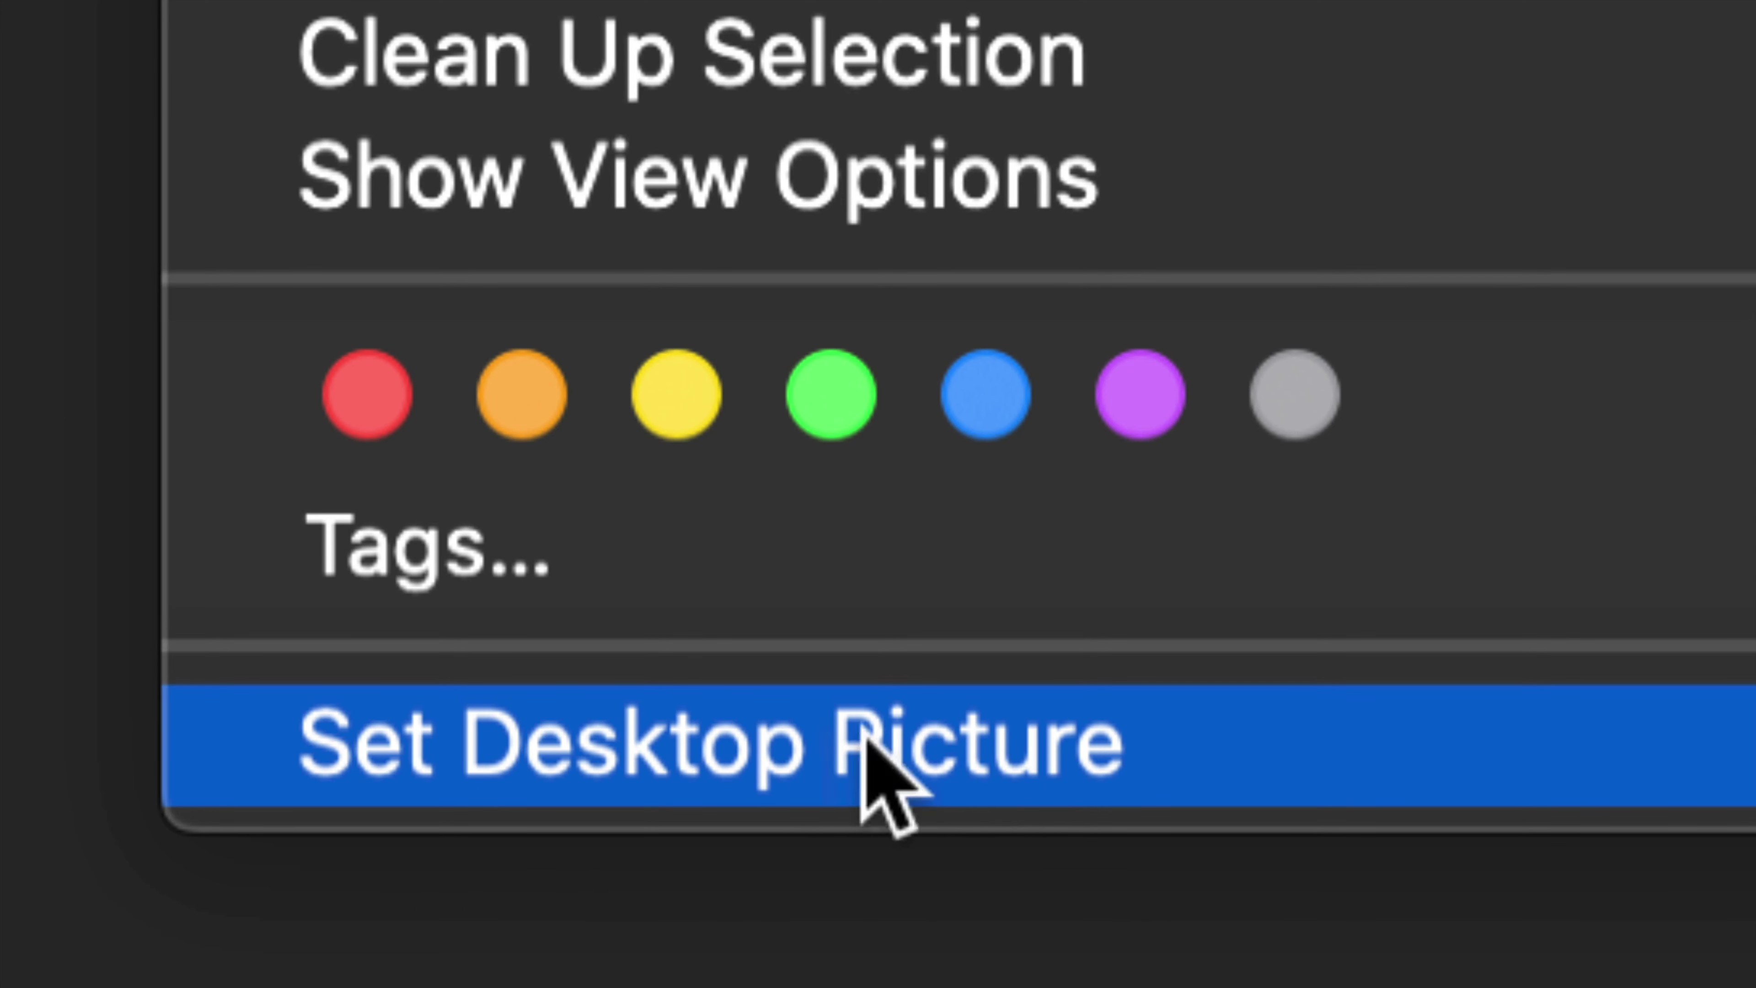
Apply the tech&design image, place Finder and desktop settings side by side, then pick Catalina Shoreline.
left_click(767, 740)
left_click_drag(748, 220, 459, 234)
left_click_drag(1228, 183, 1048, 278)
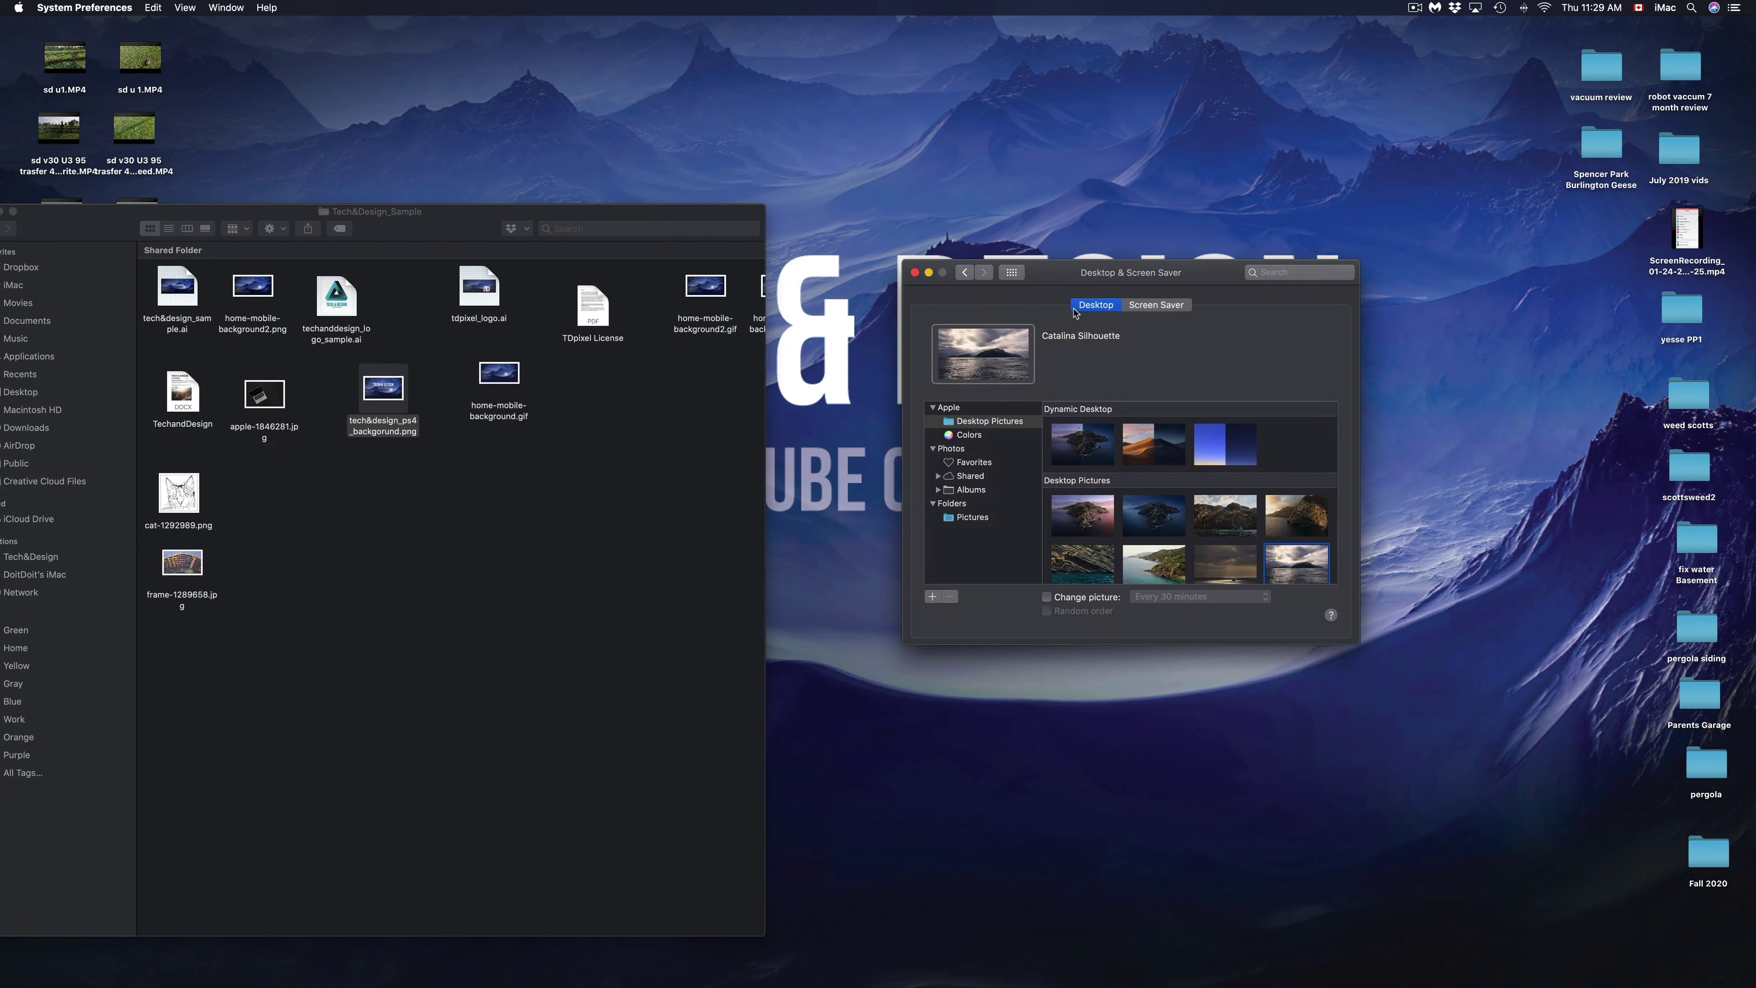
scroll(1230, 523, "down", 3)
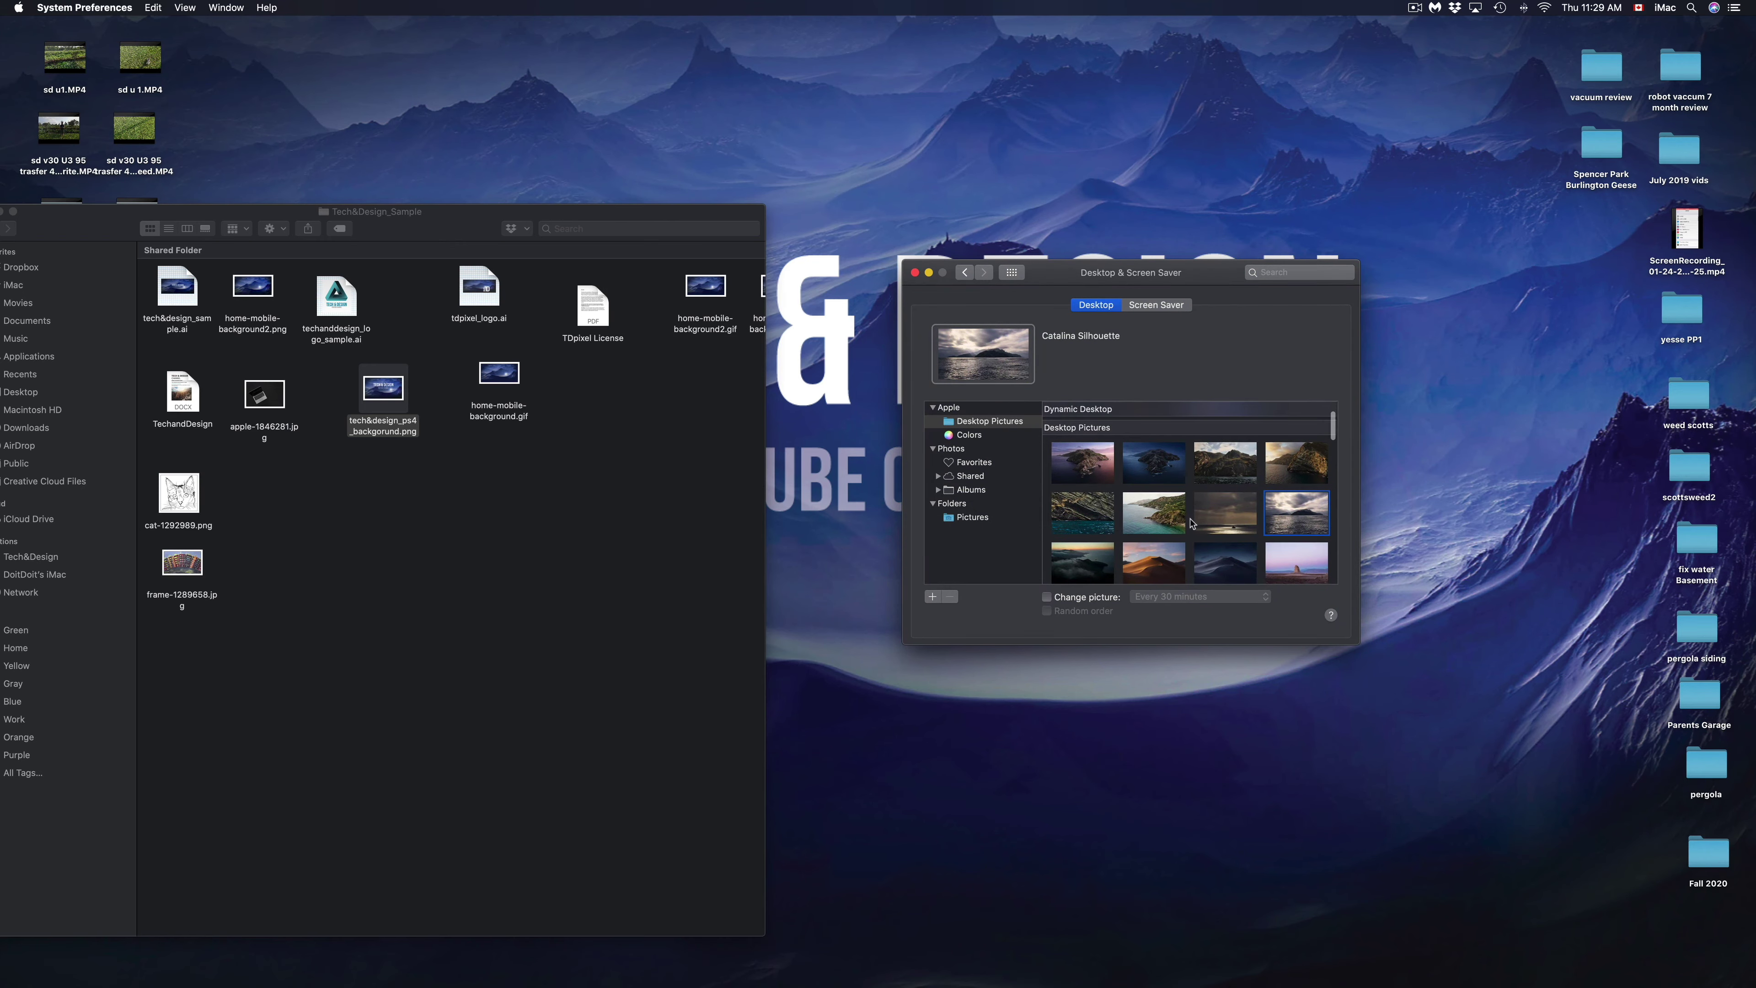
left_click(1160, 514)
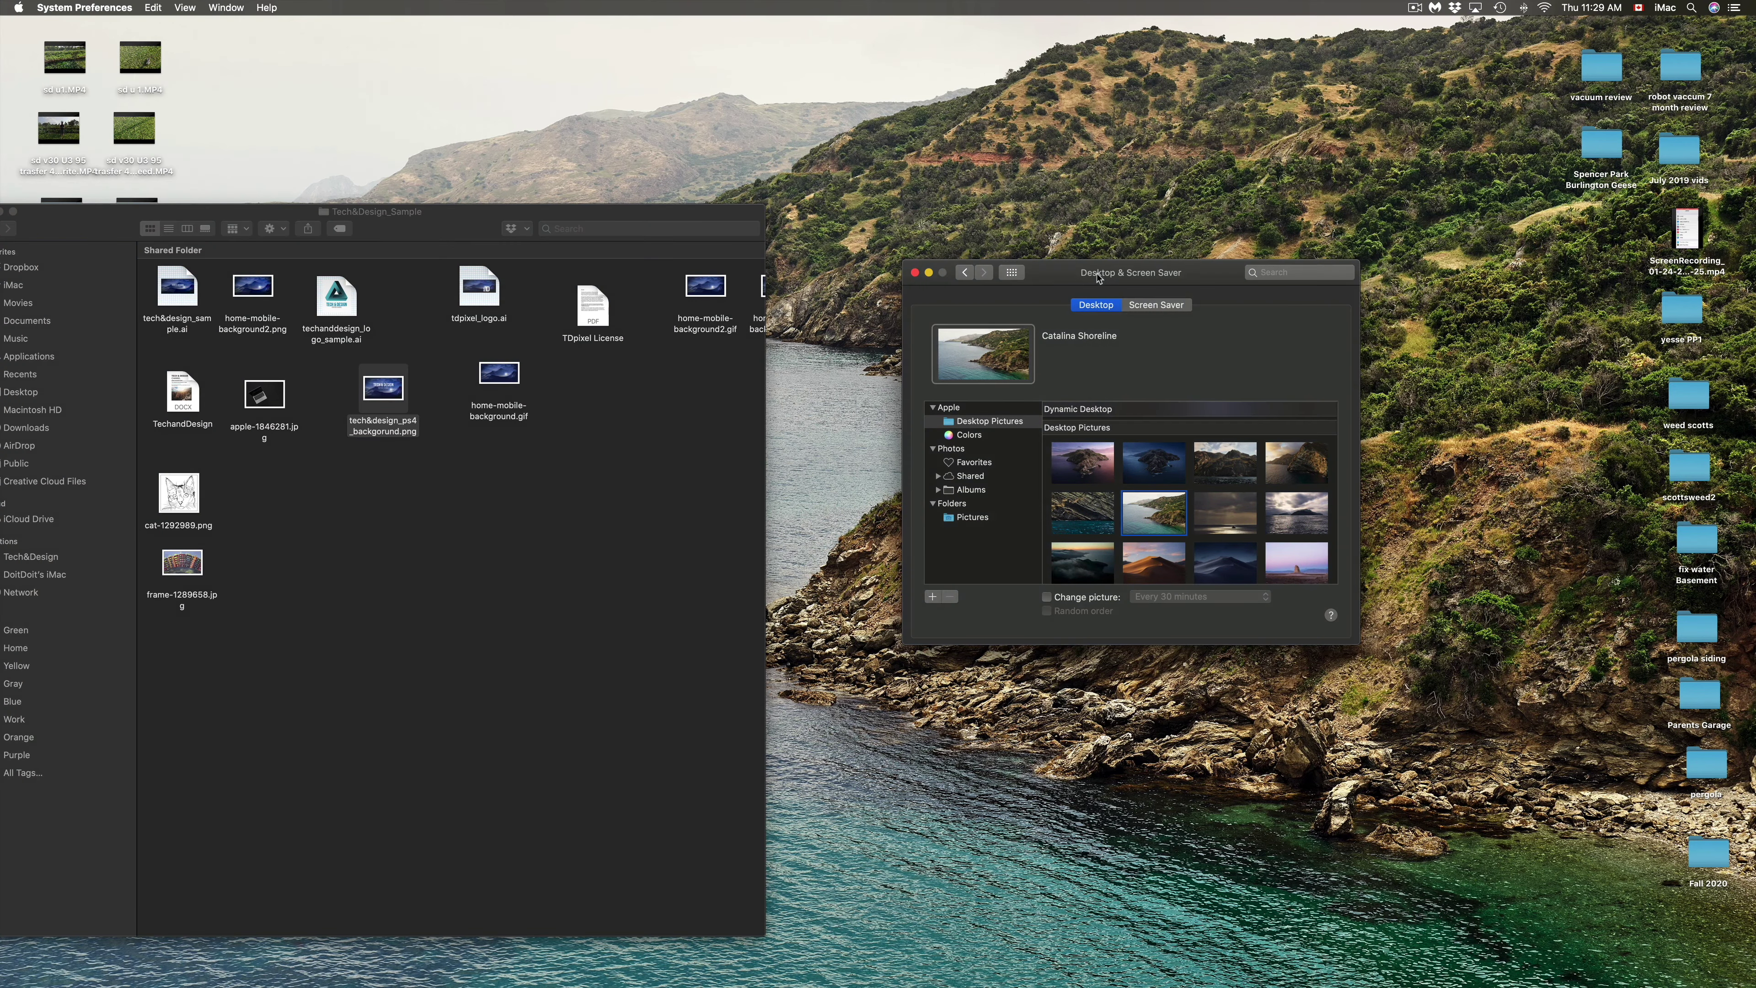
left_click_drag(1120, 267, 1132, 294)
Set apple-1846281.jpg as wallpaper, then replace it with tech&design_ps4_backgorund.png.
left_click(272, 396)
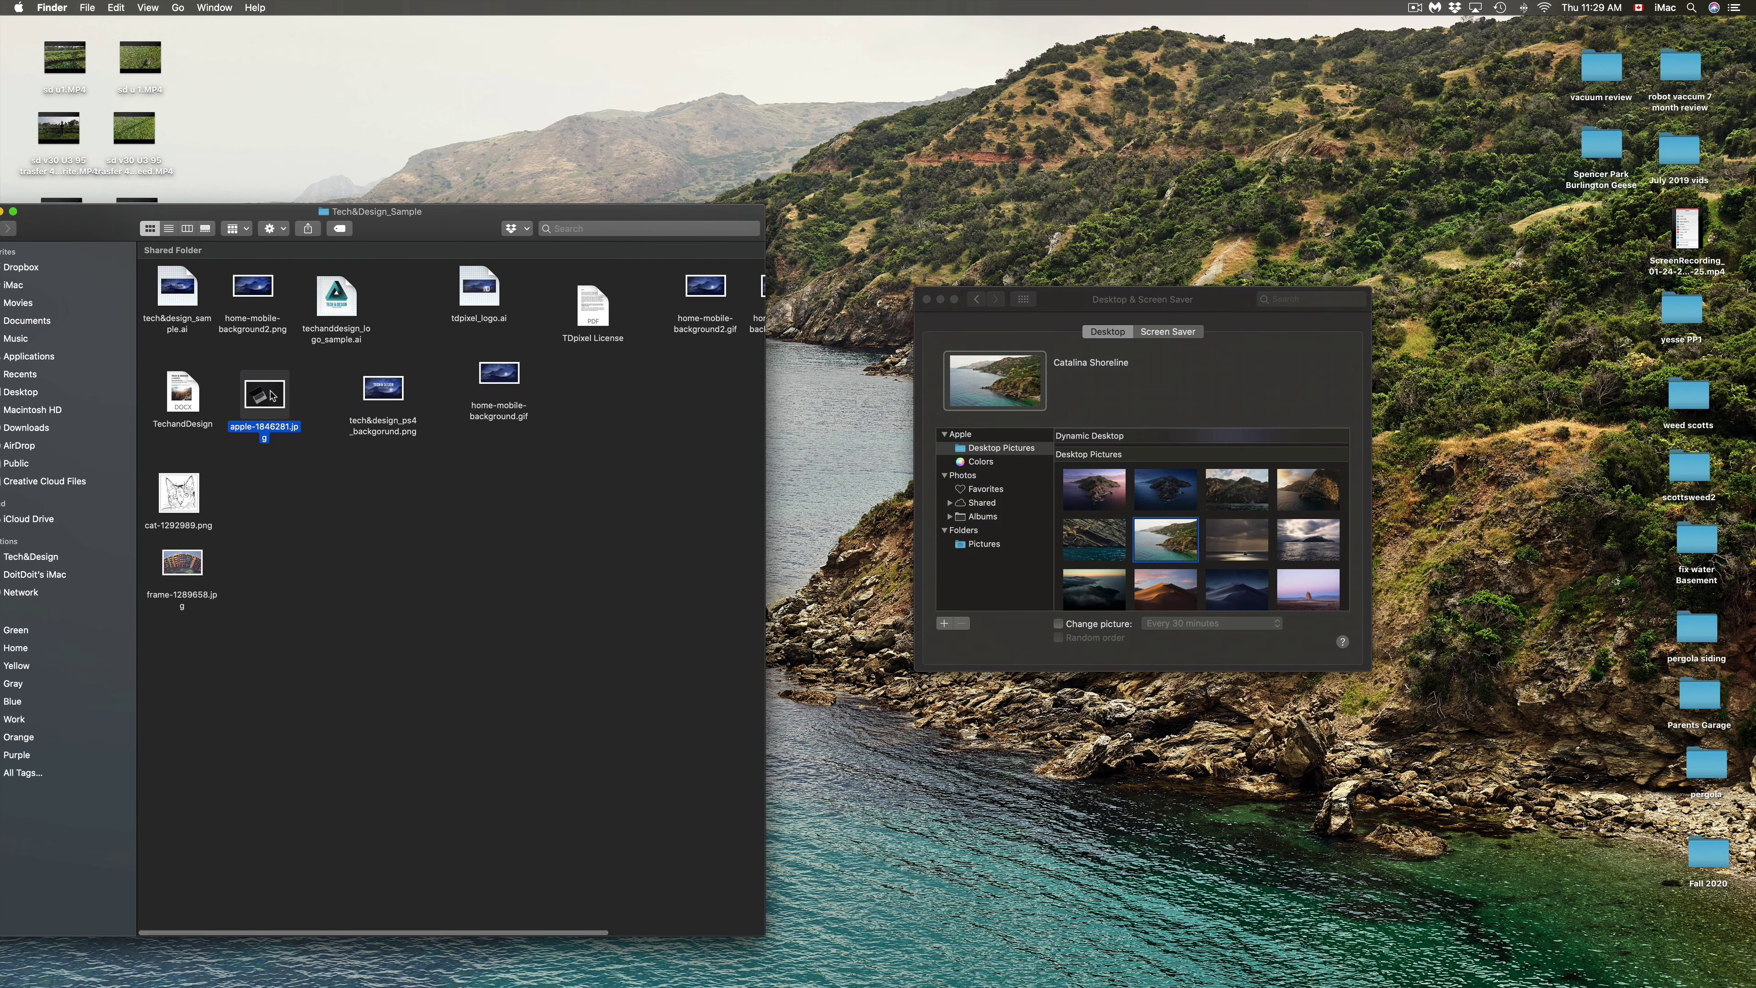
right_click(272, 393)
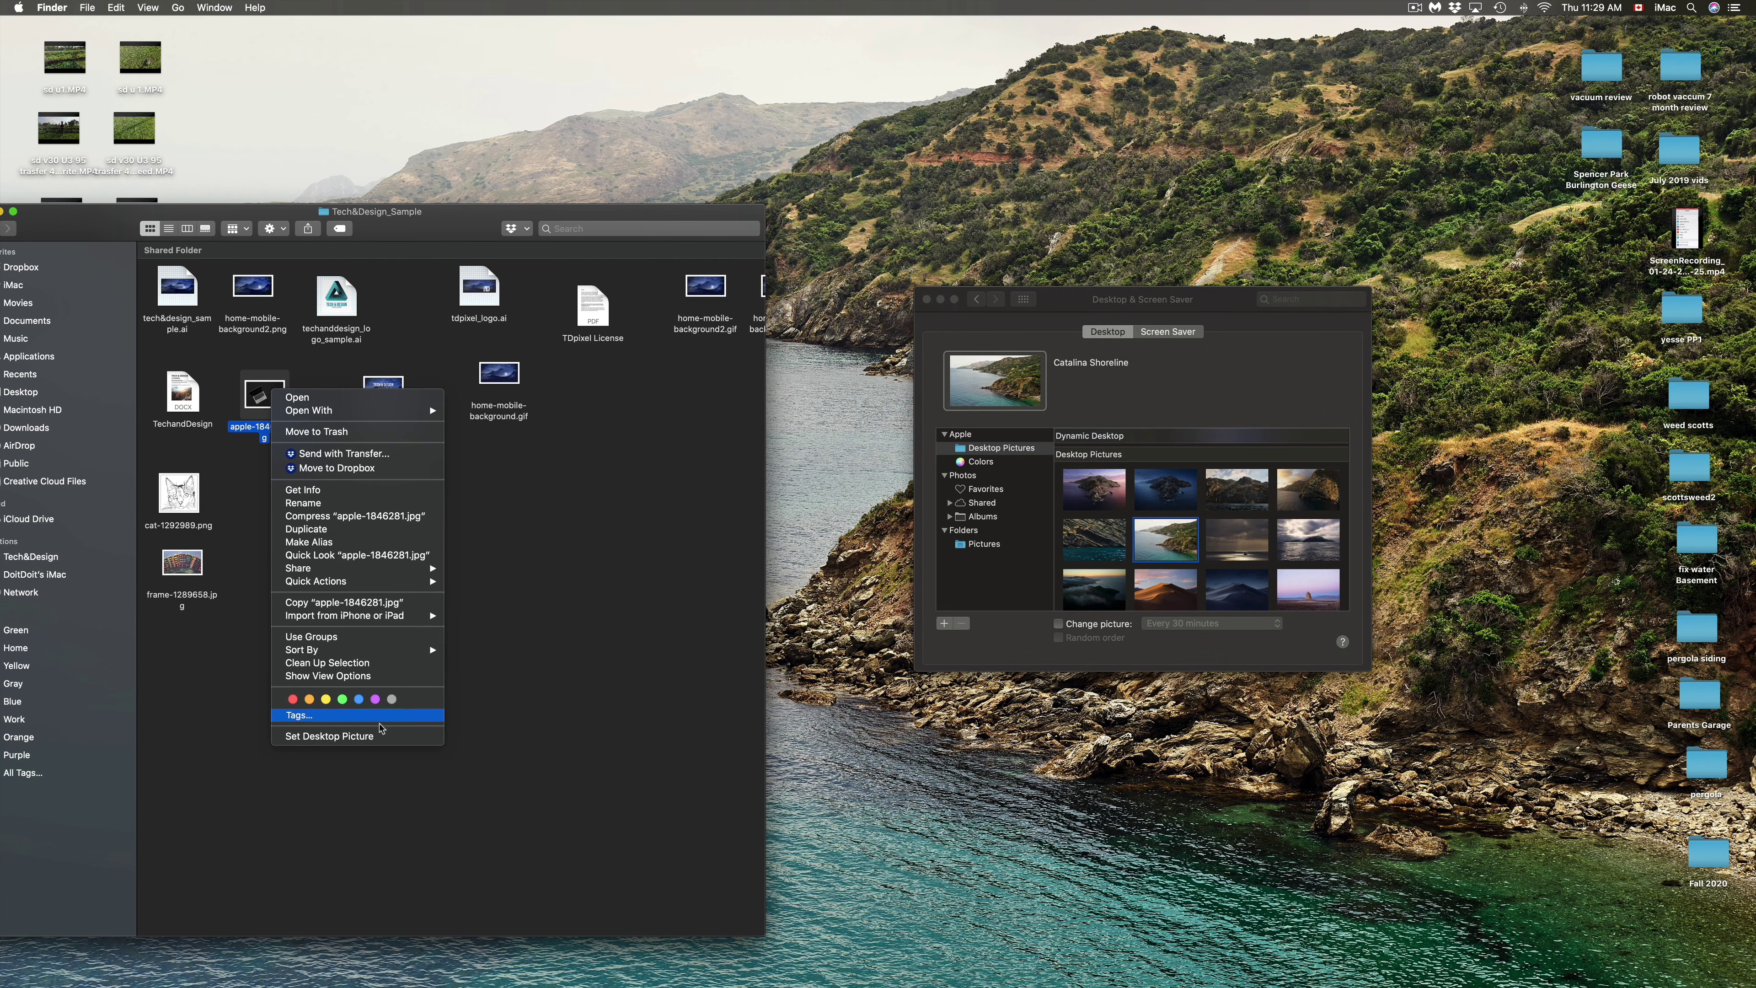
left_click(361, 735)
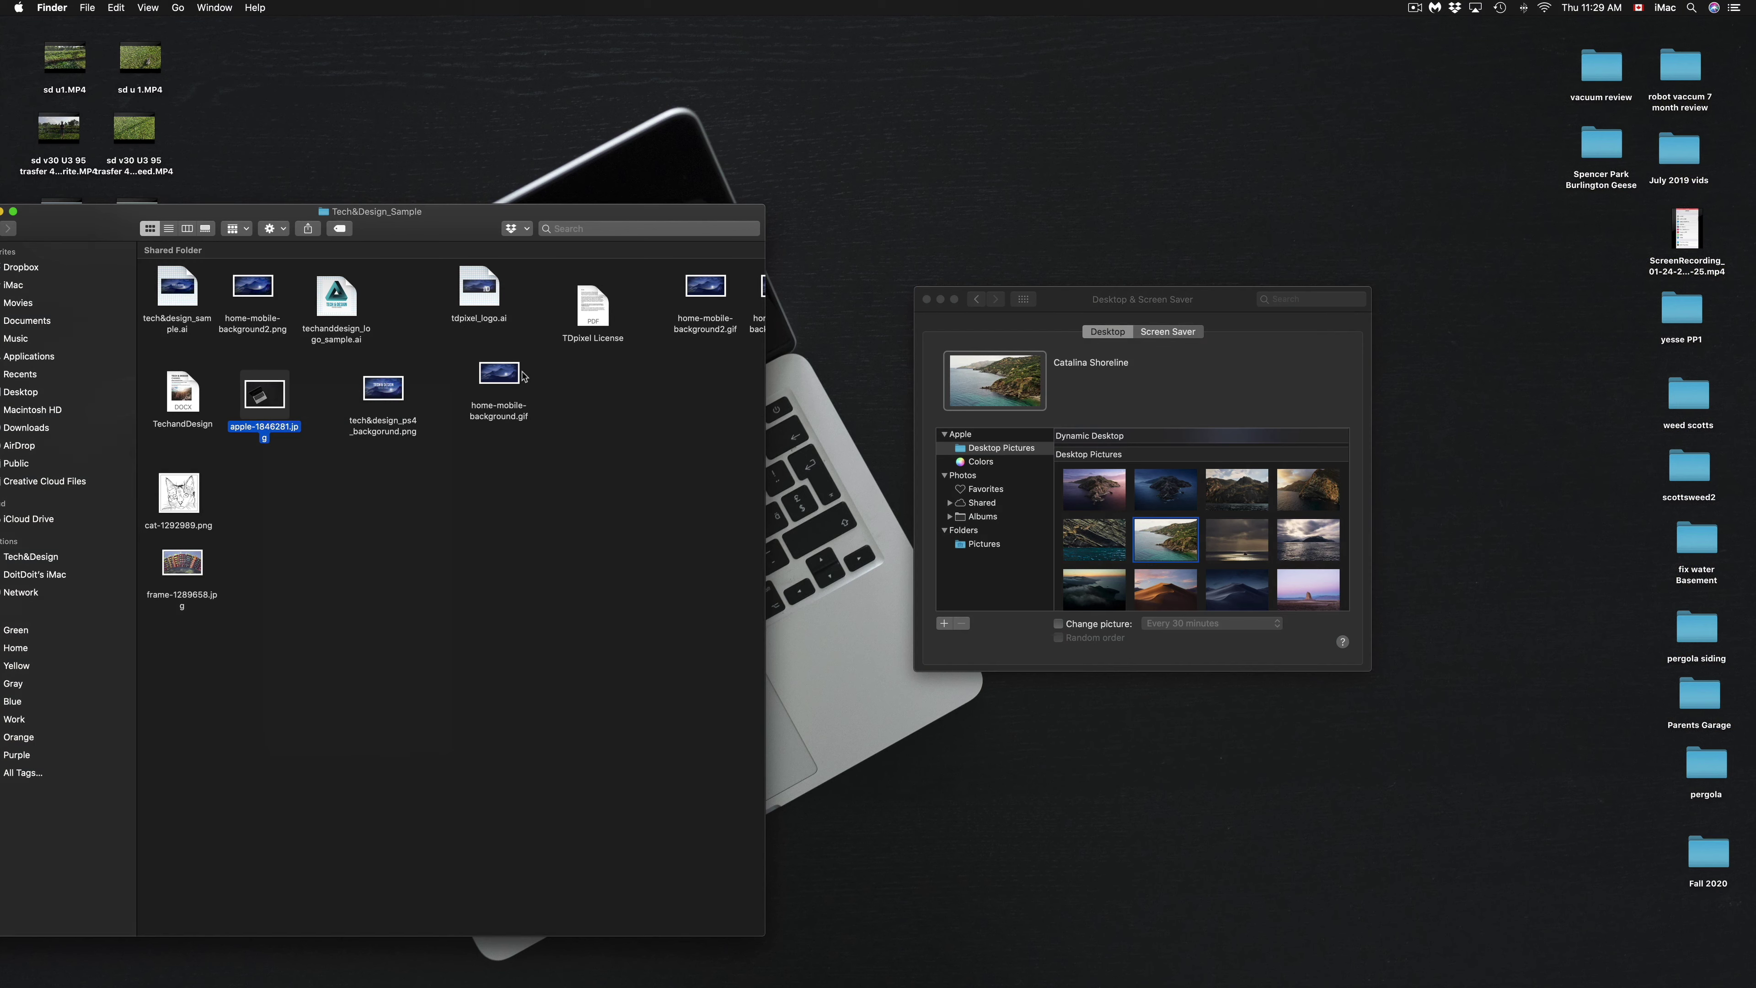
right_click(391, 390)
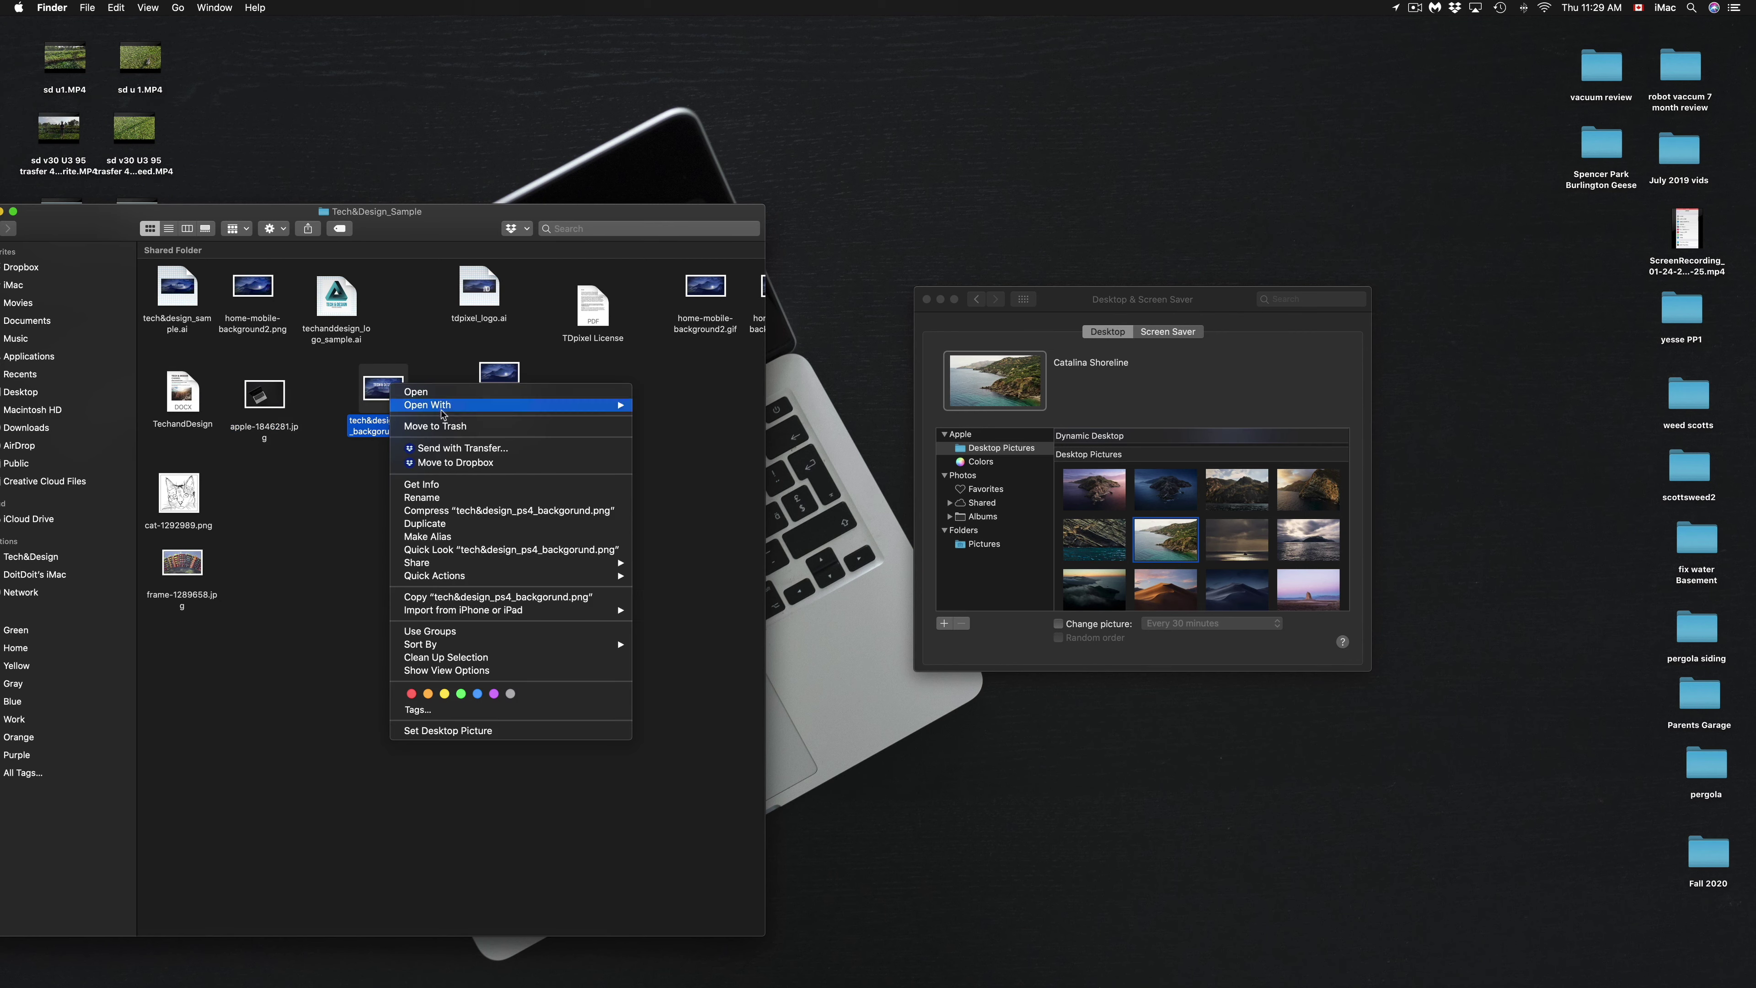
mouse_move(471, 408)
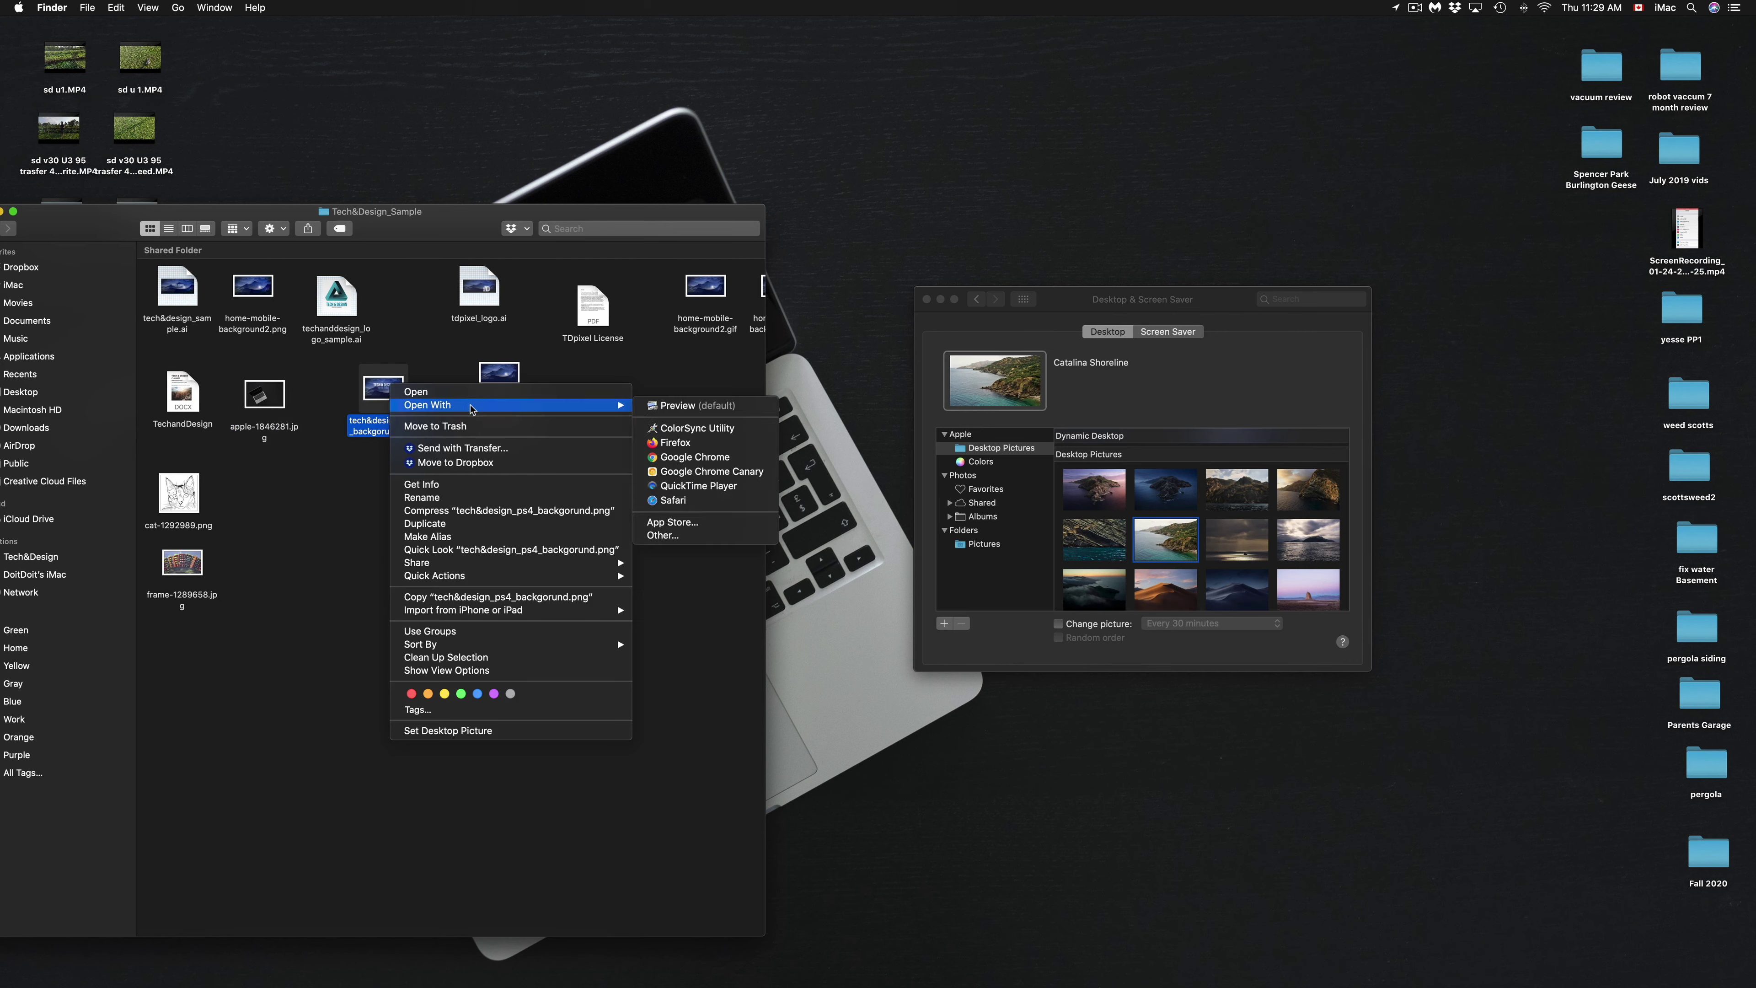
left_click(435, 731)
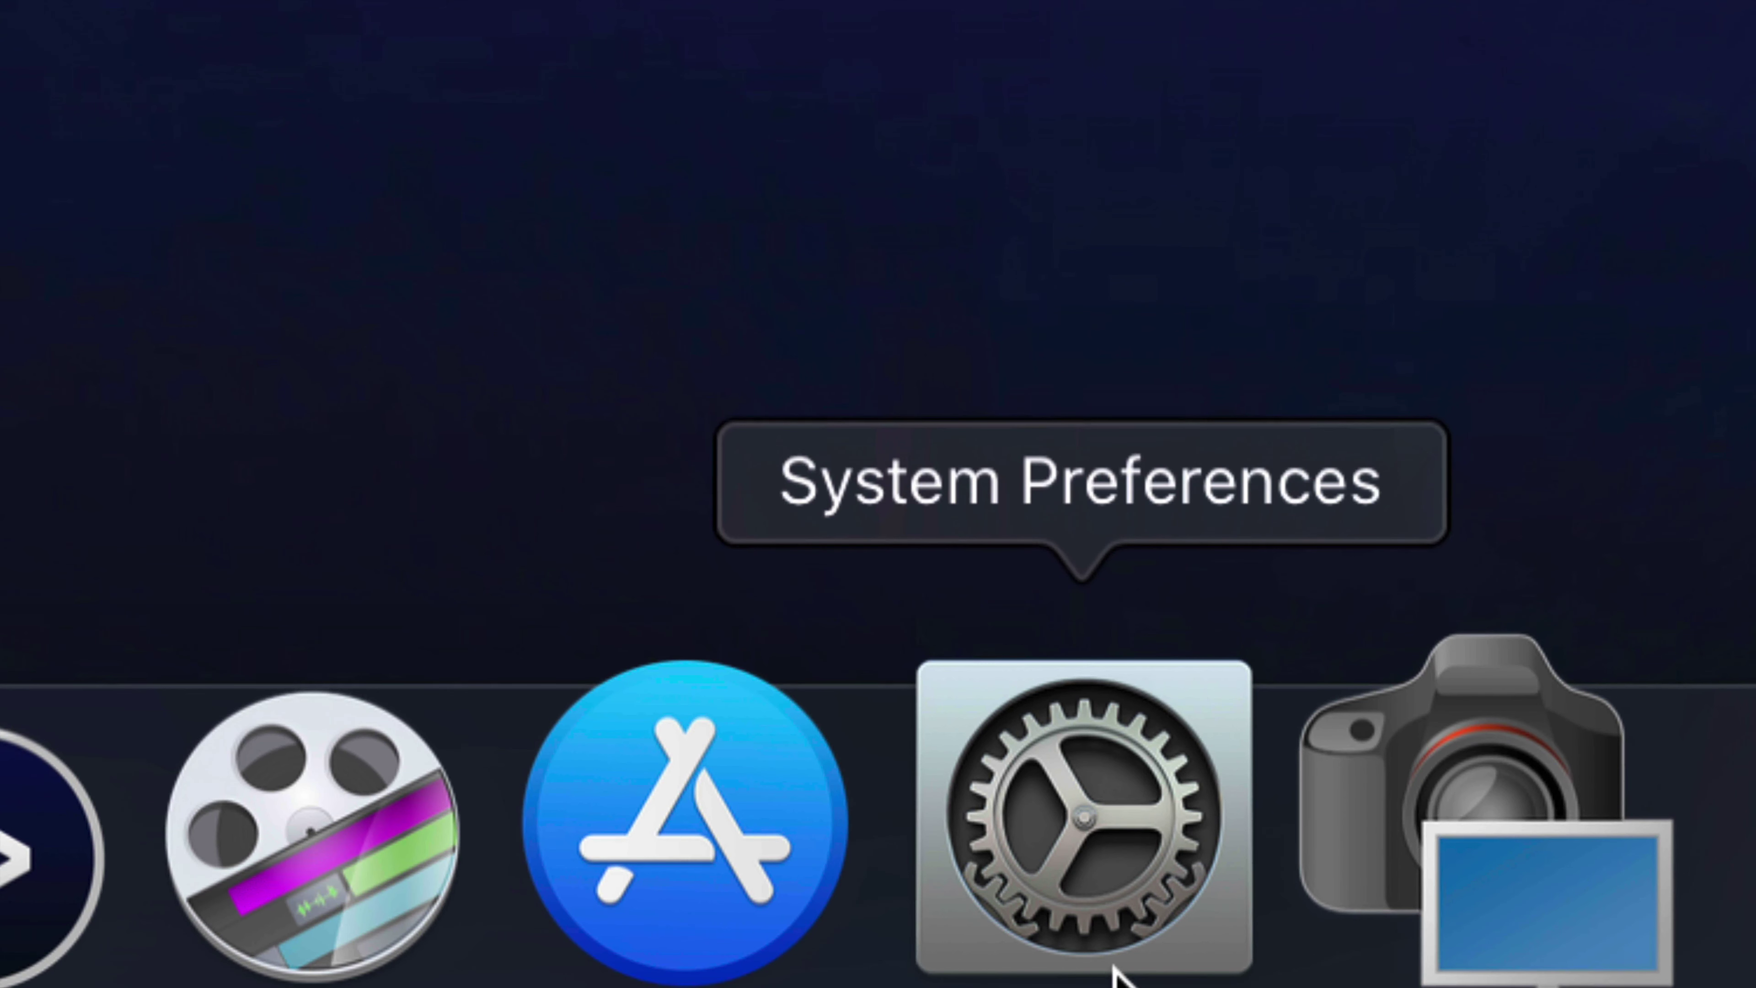
In Desktop & Screen Saver, turn on Change picture every day, then switch it off again.
left_click(933, 975)
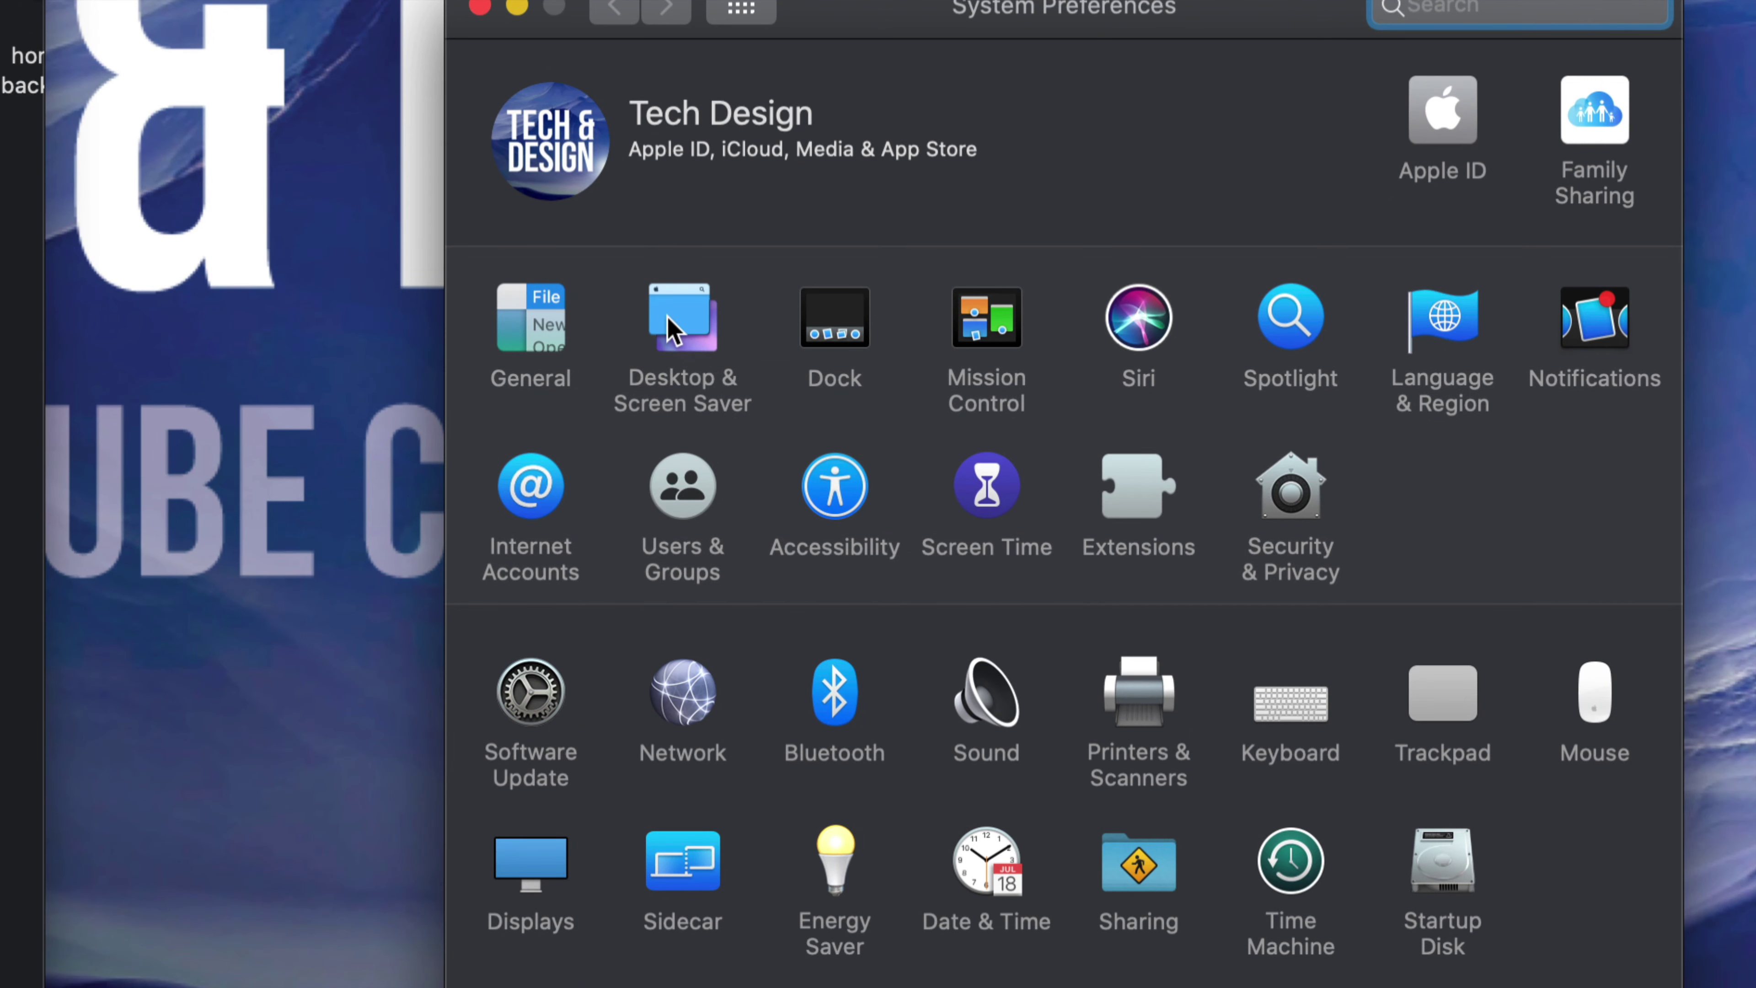
left_click(670, 332)
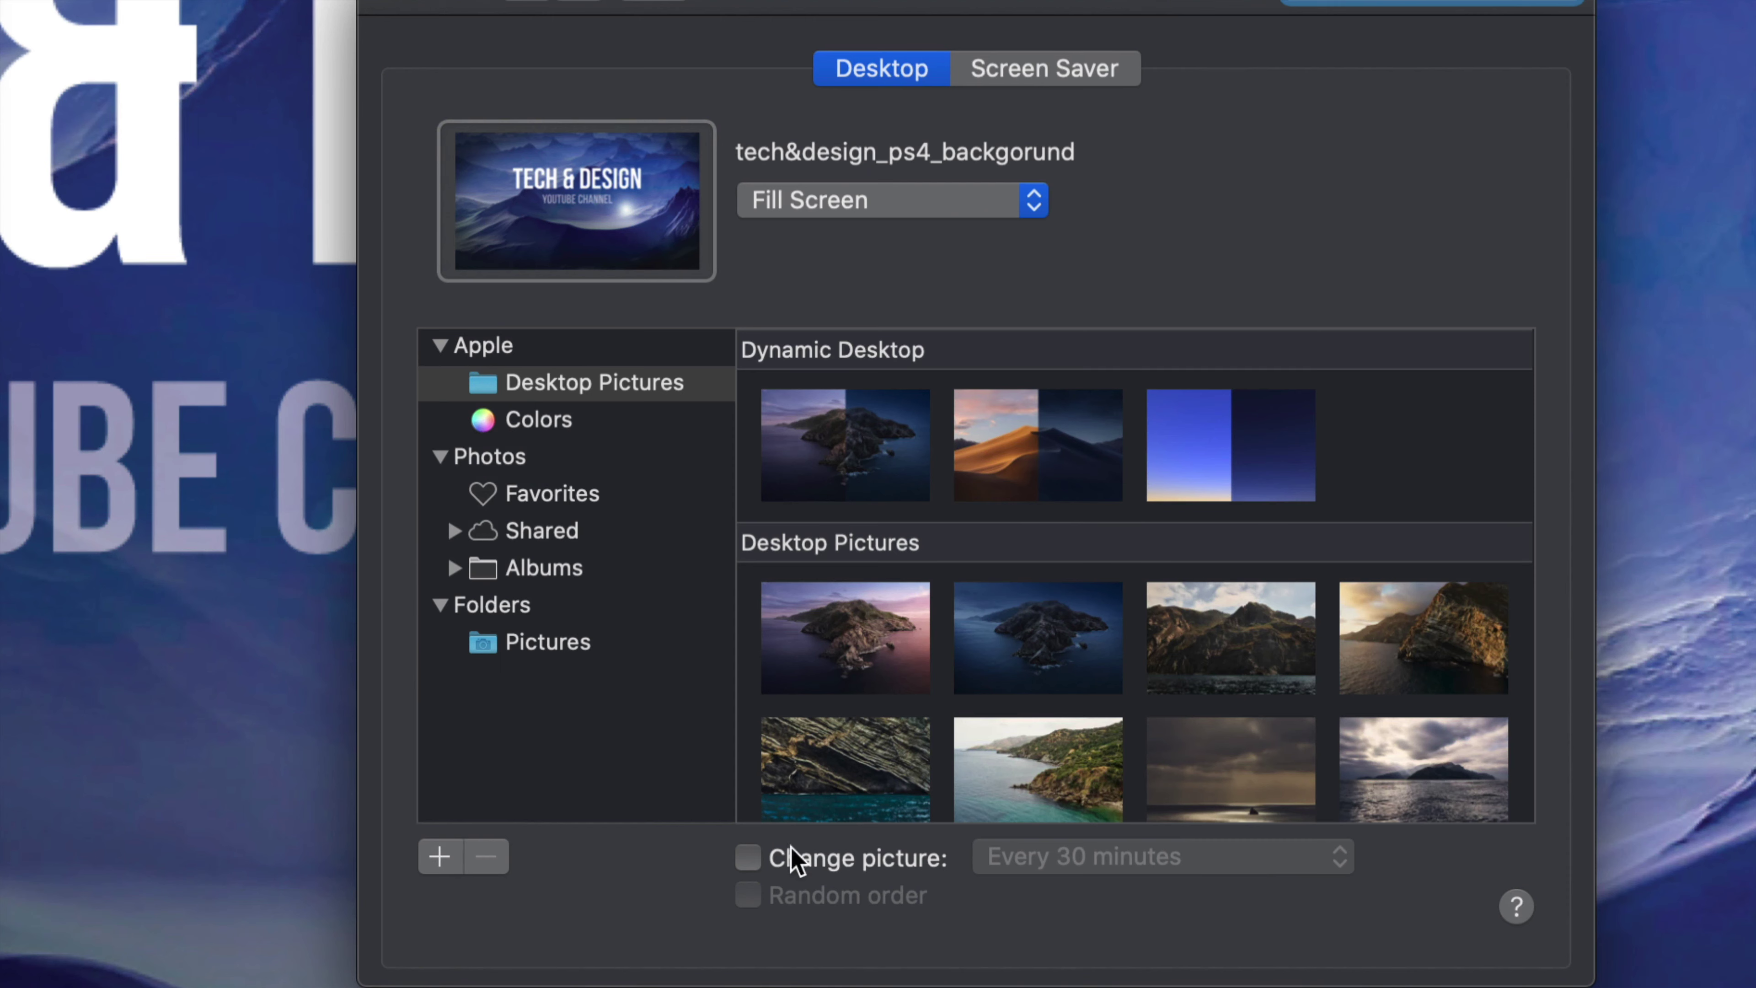
left_click(748, 858)
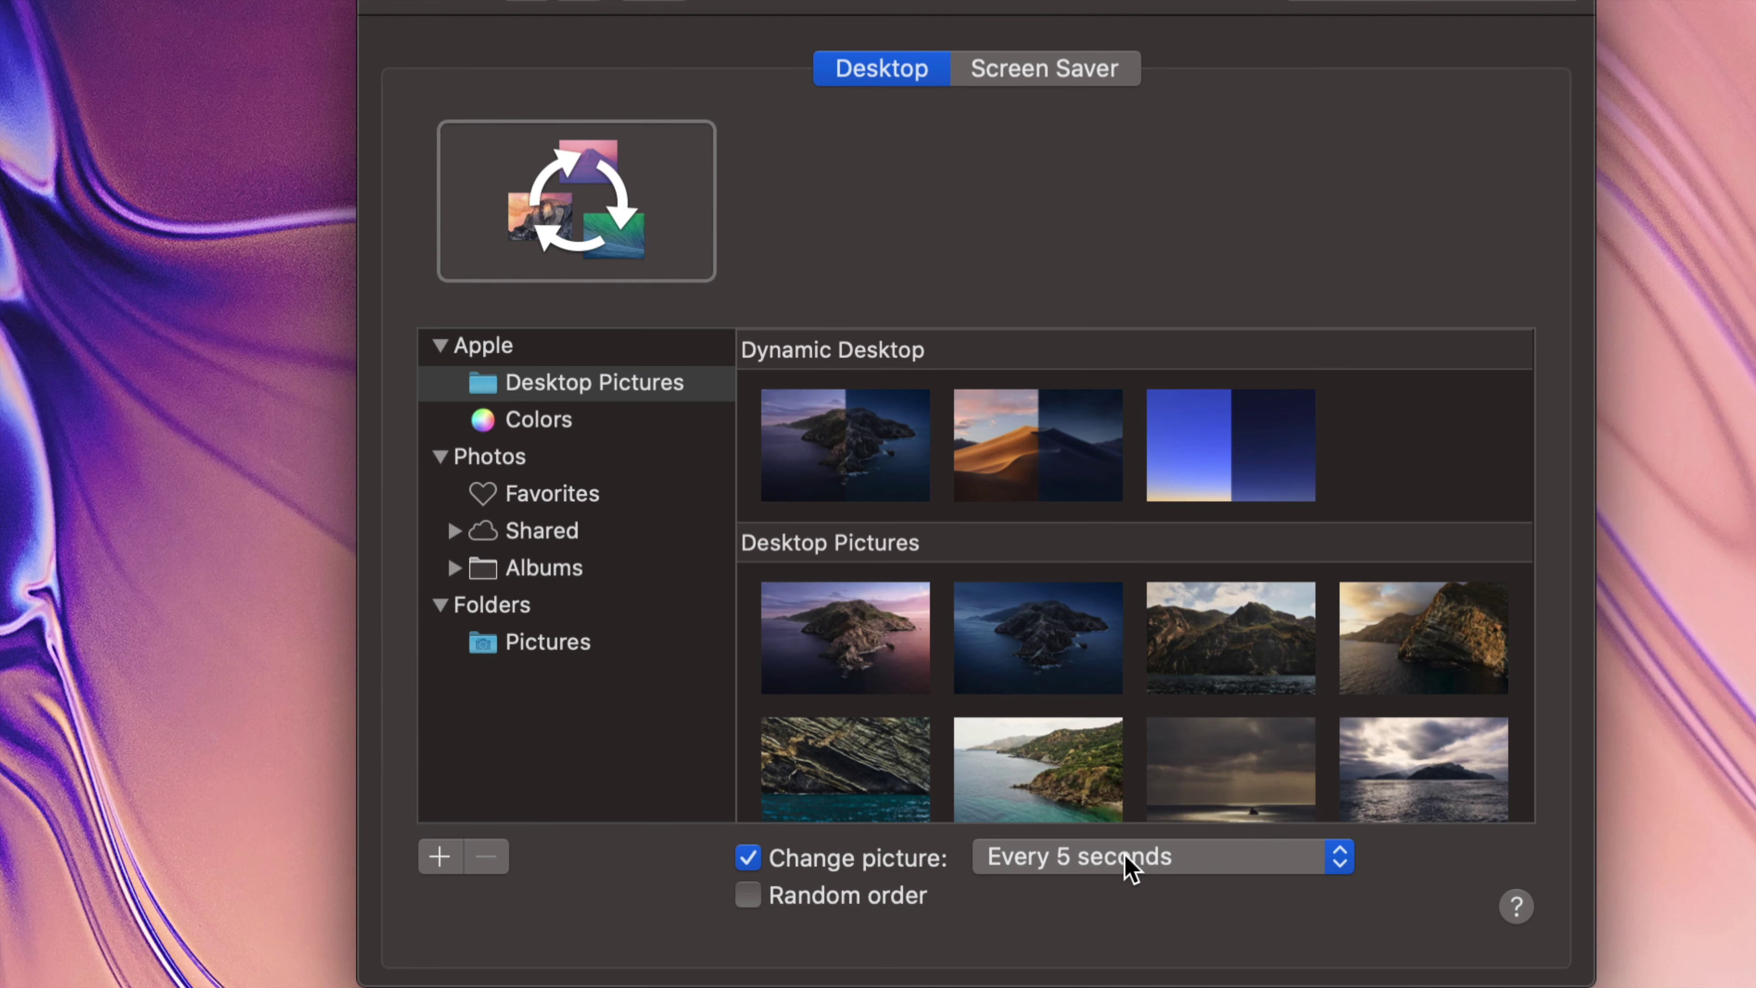
left_click(1128, 868)
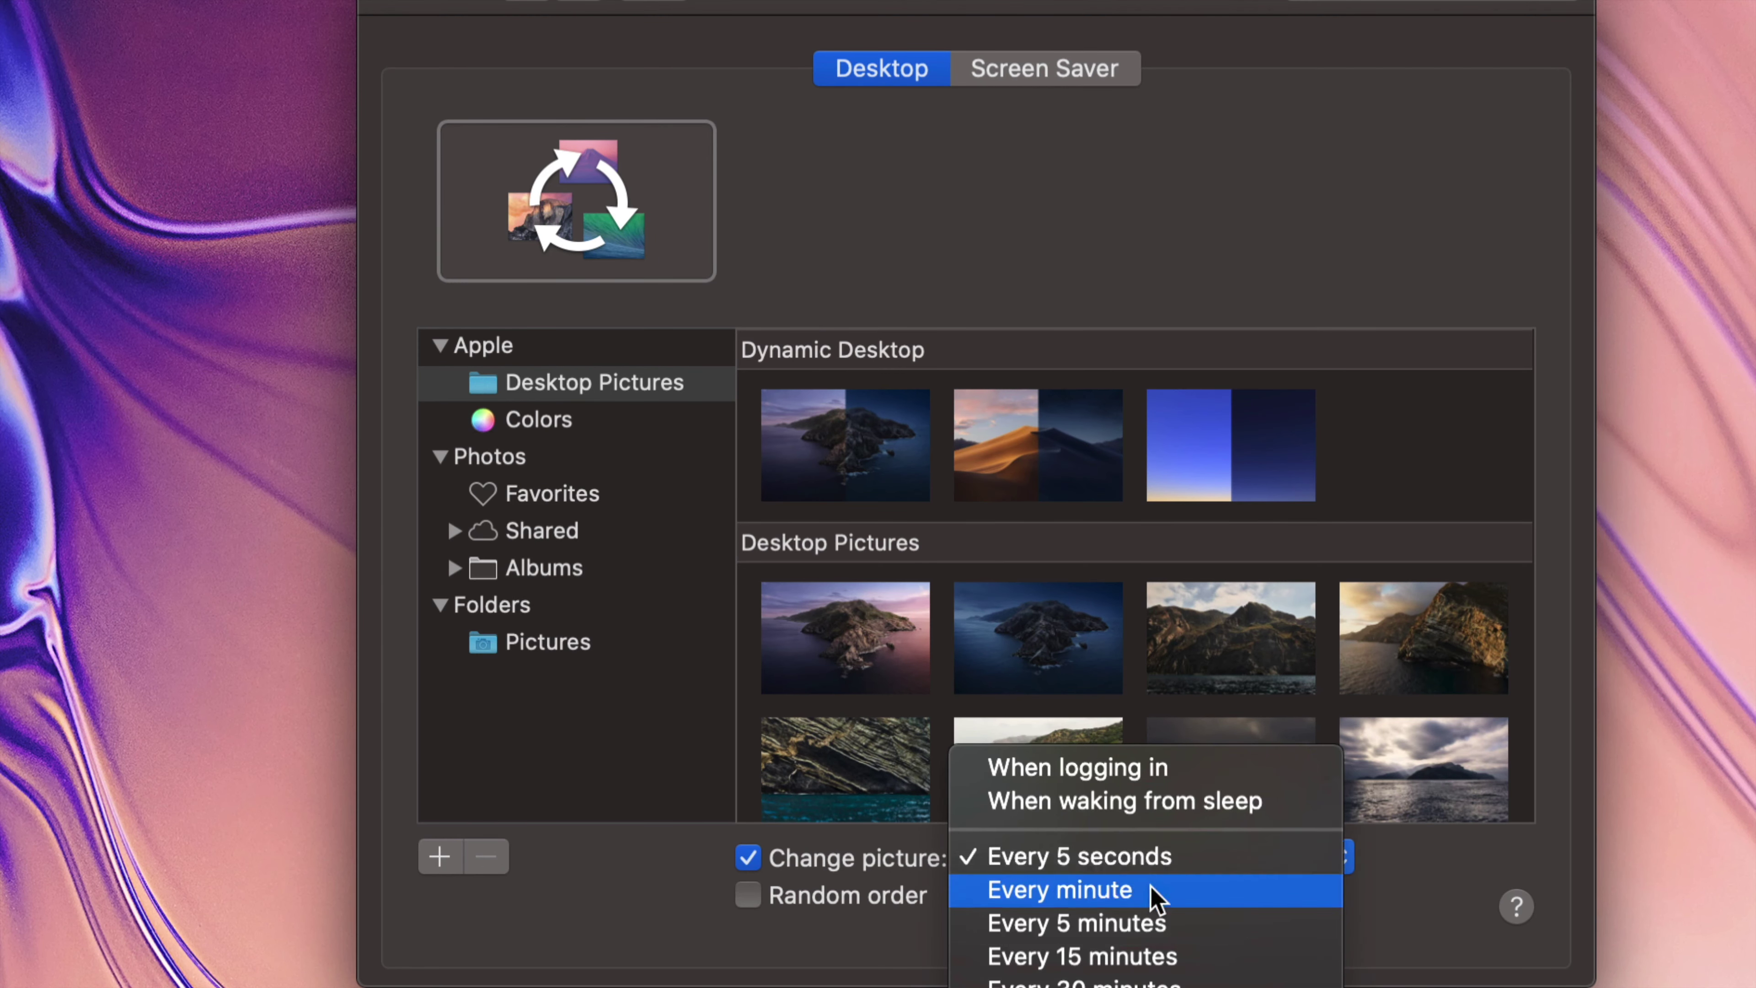
left_click(1065, 971)
left_click(1058, 857)
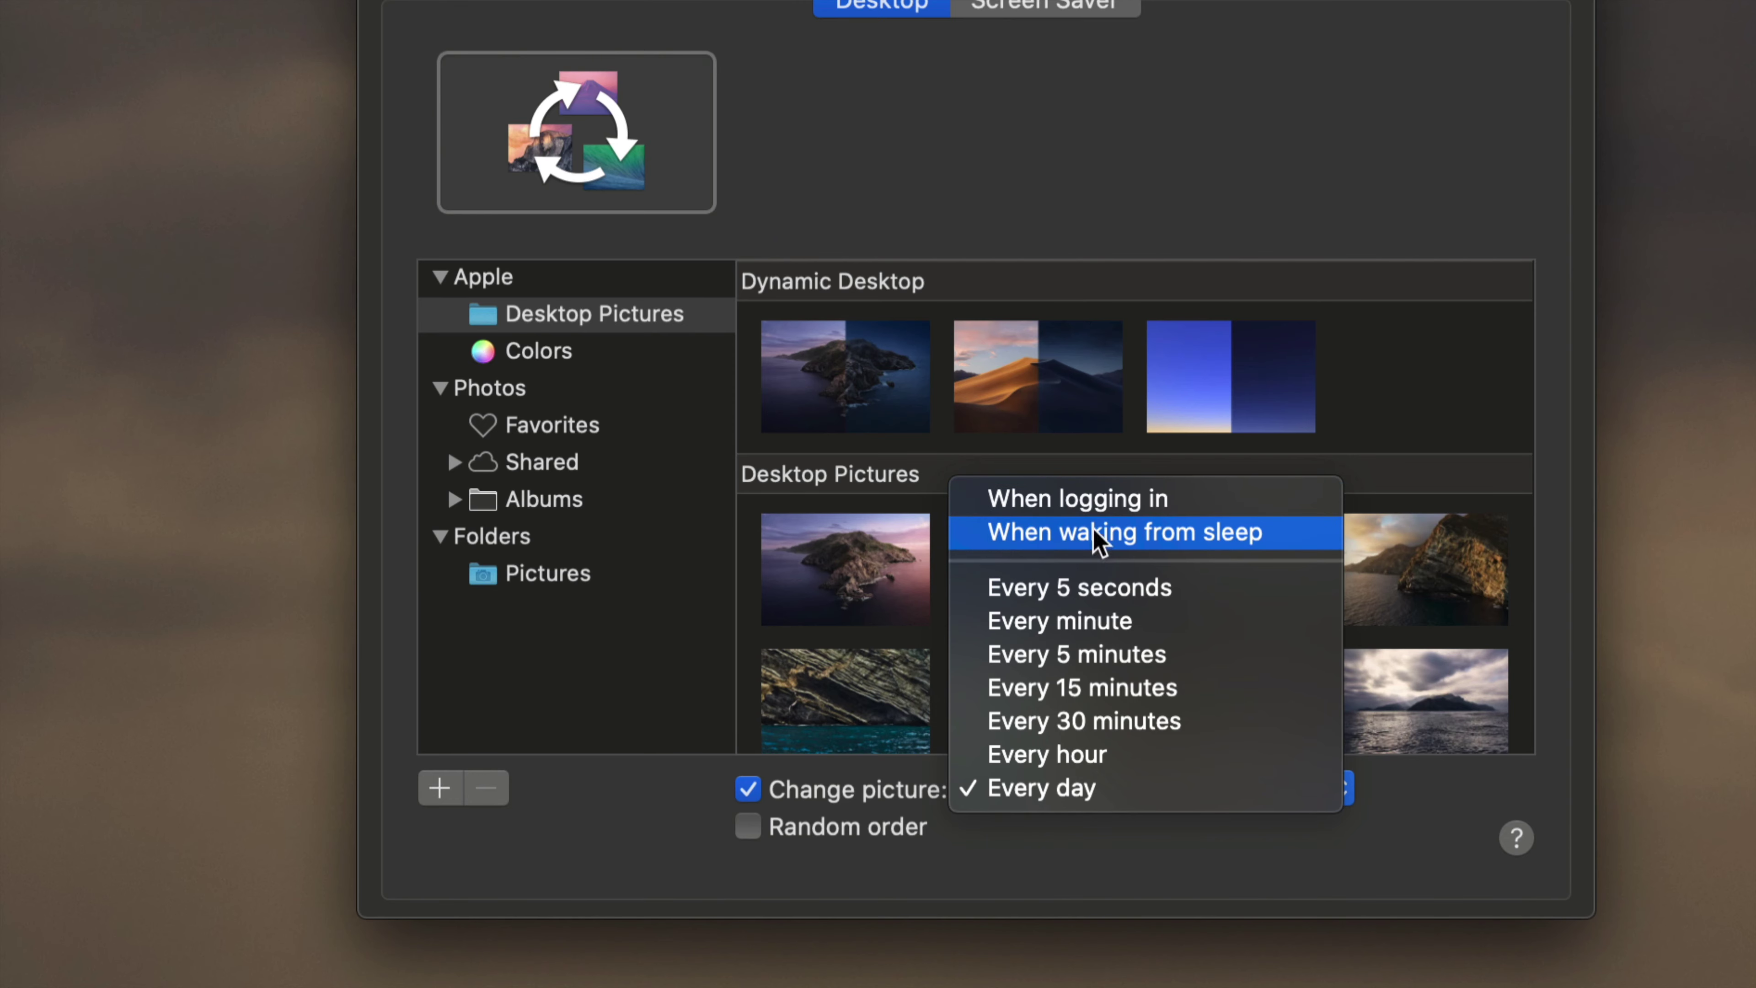
key("Escape")
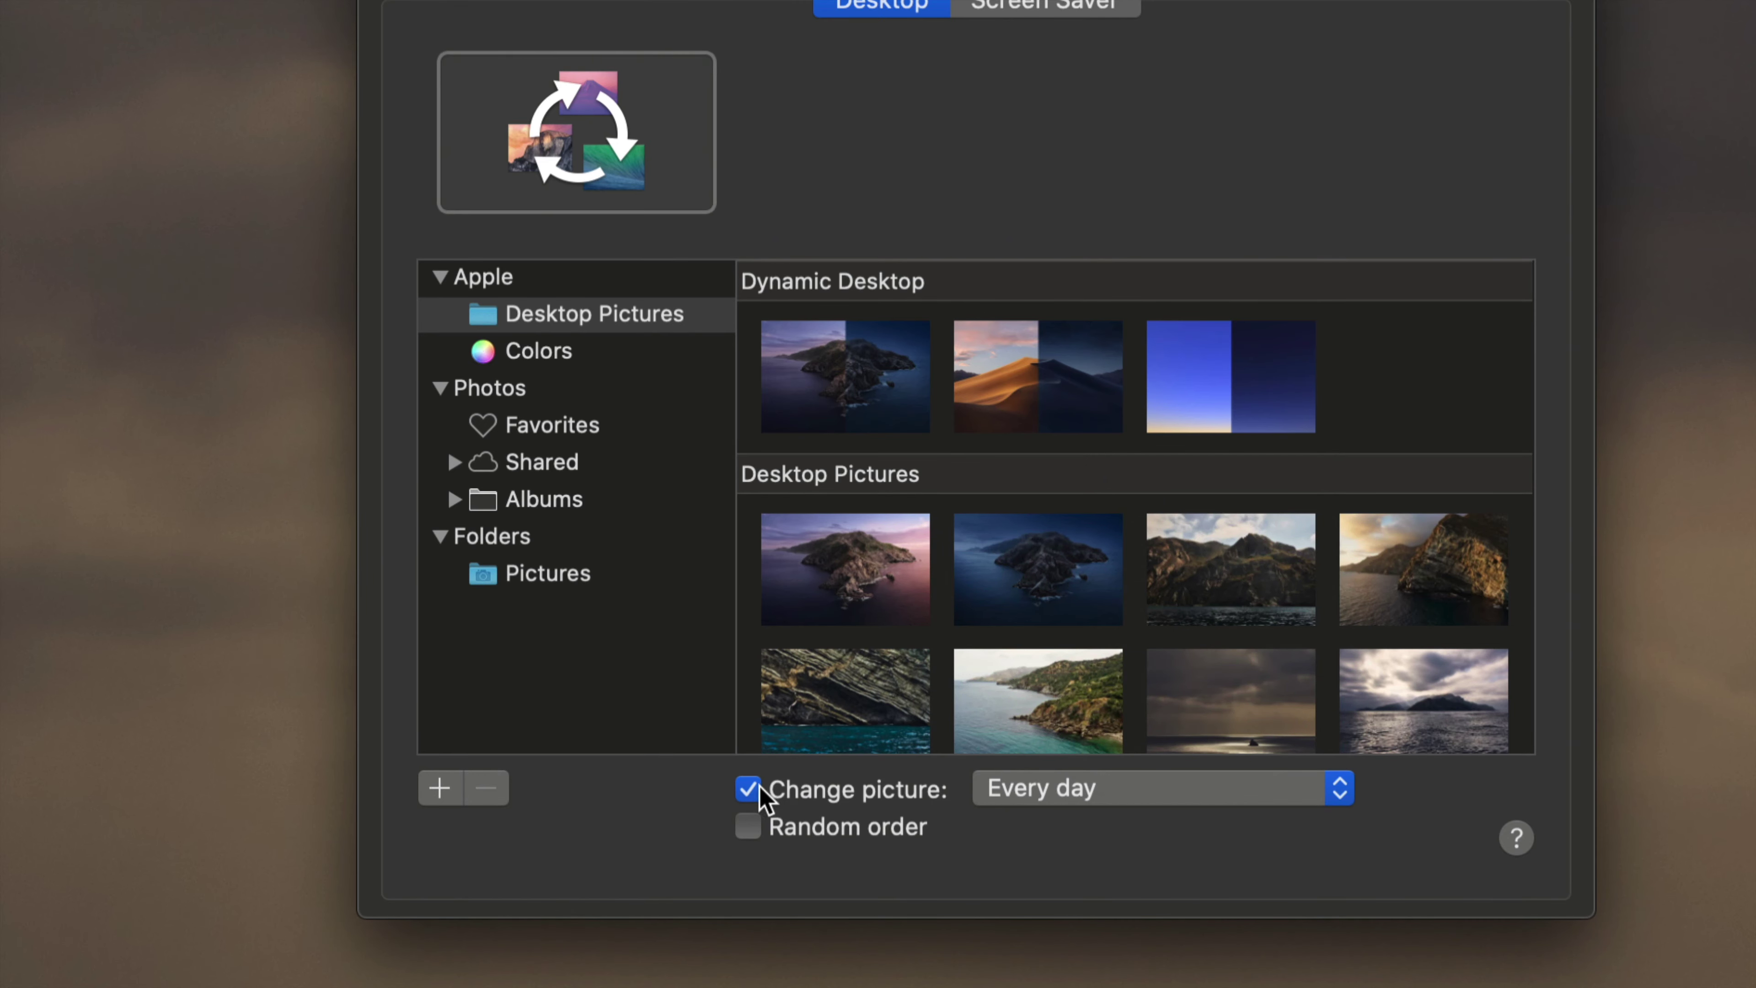
left_click(749, 789)
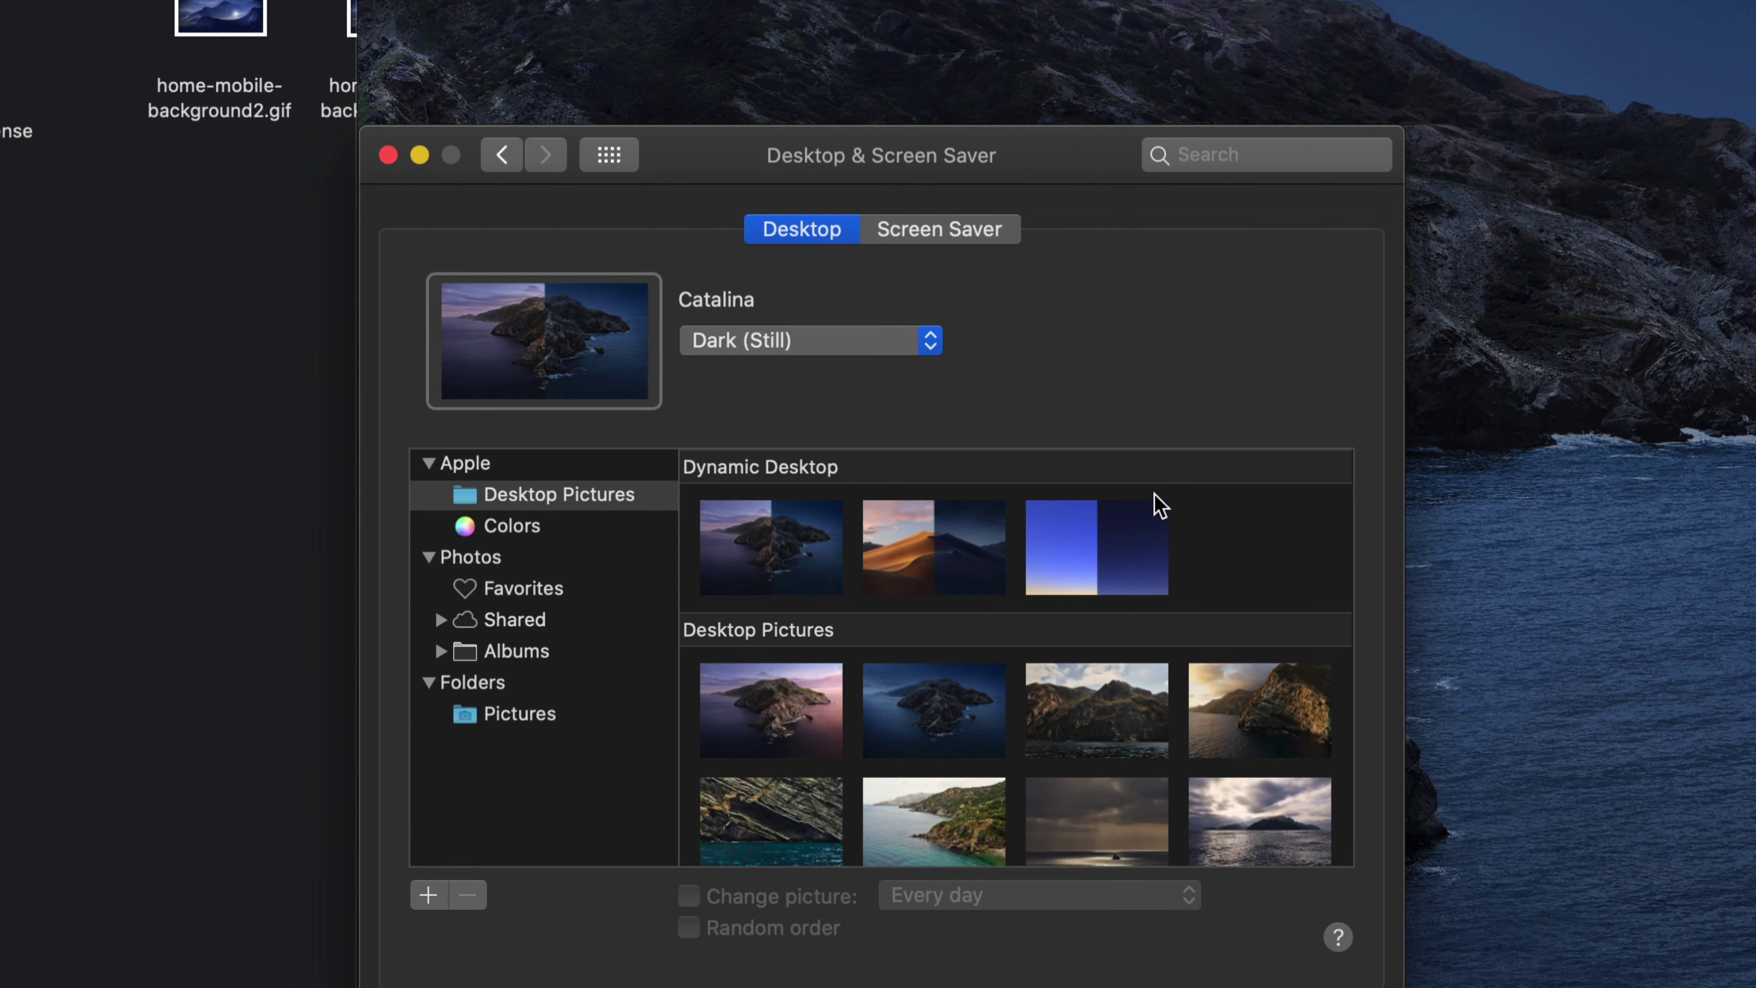
Pick Catalina, then Mojave under Dynamic Desktop, and set Mojave's style to Dynamic.
left_click(780, 541)
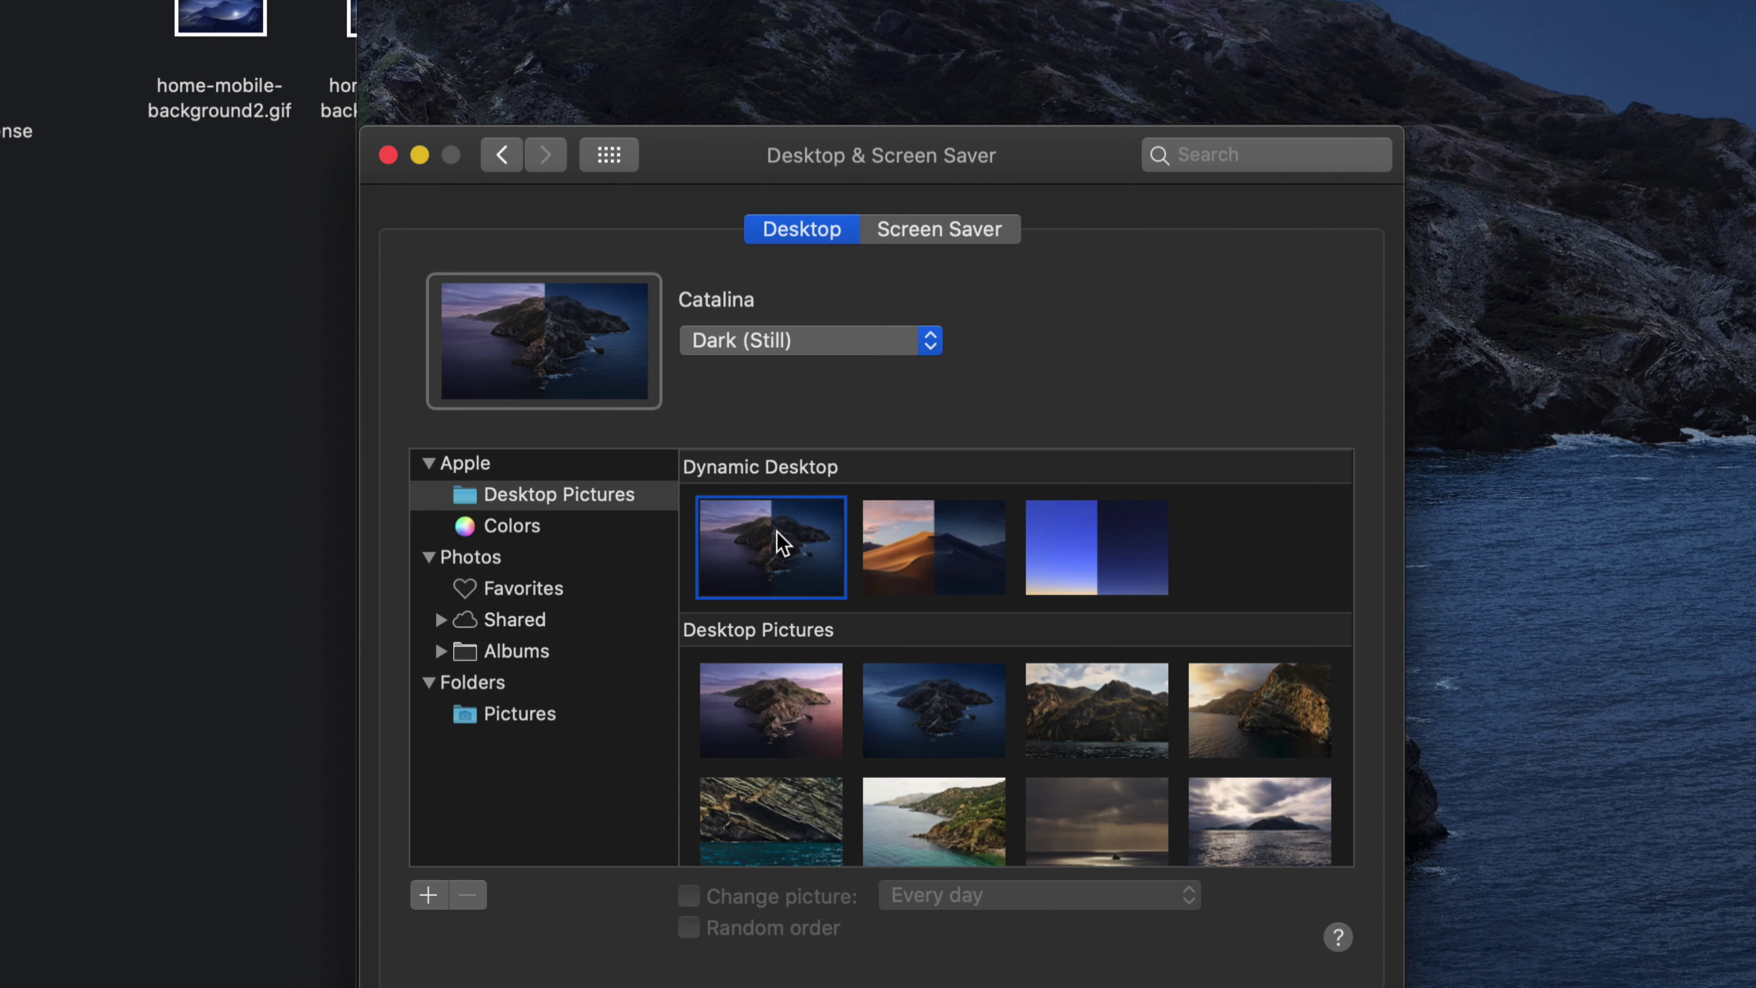
left_click(934, 546)
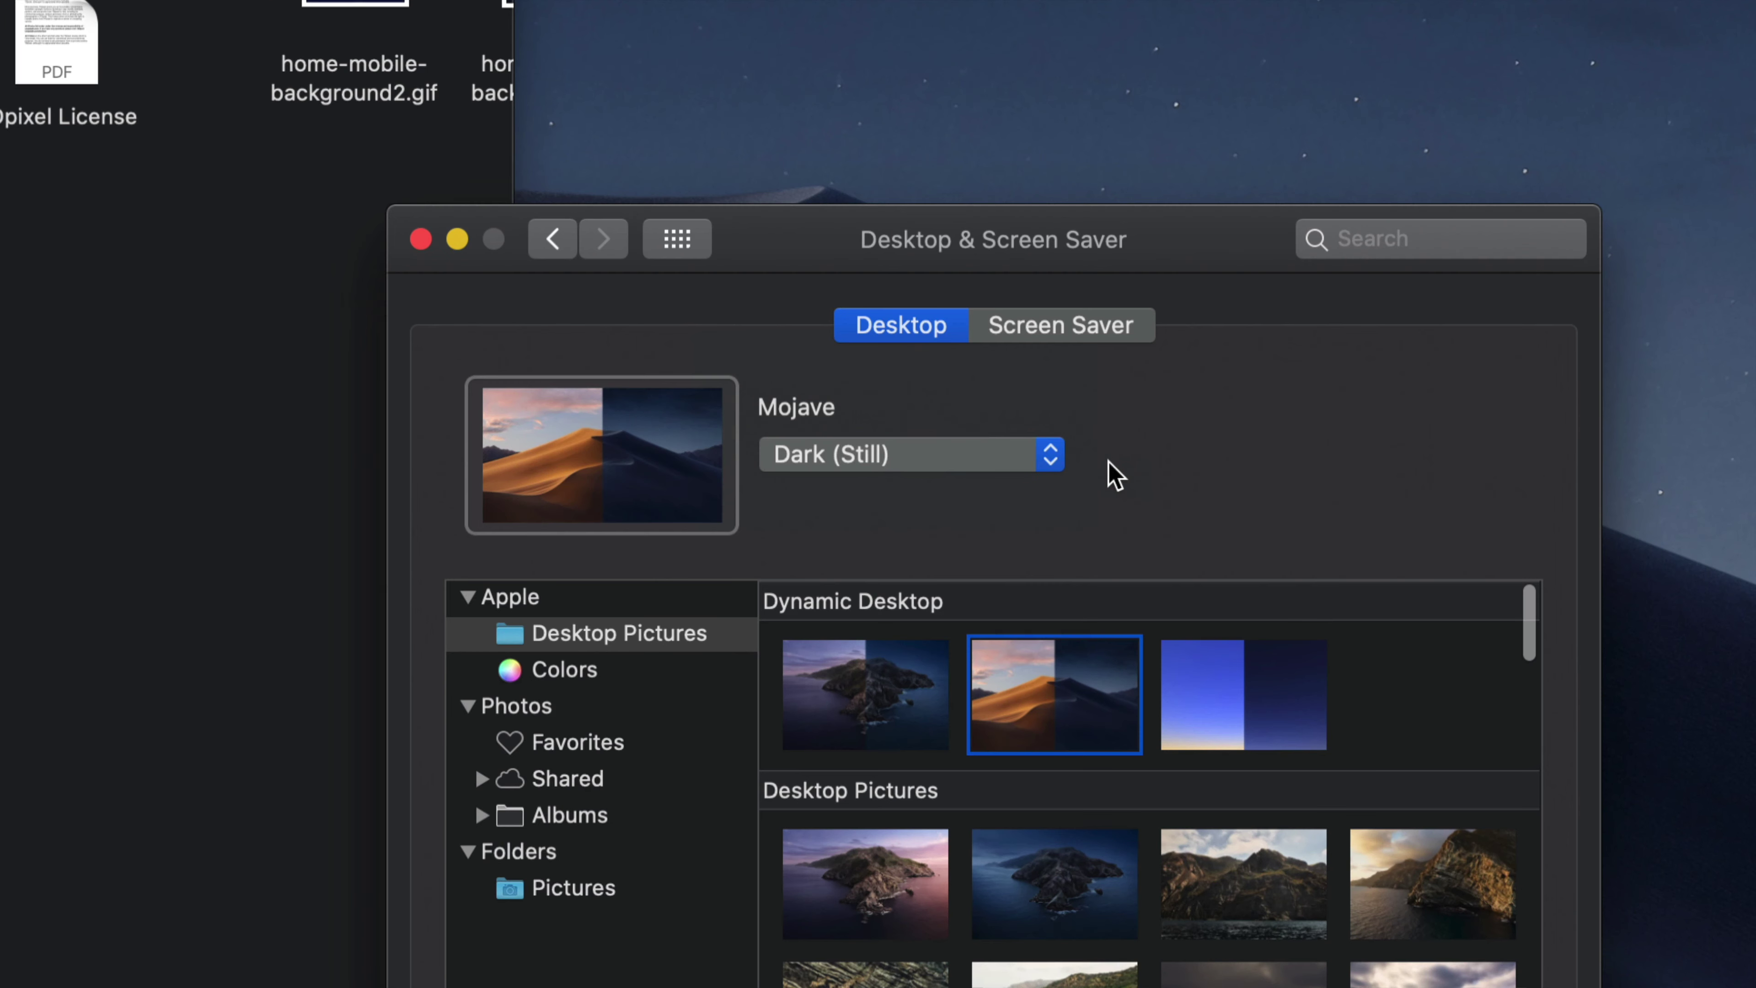
left_click(1048, 460)
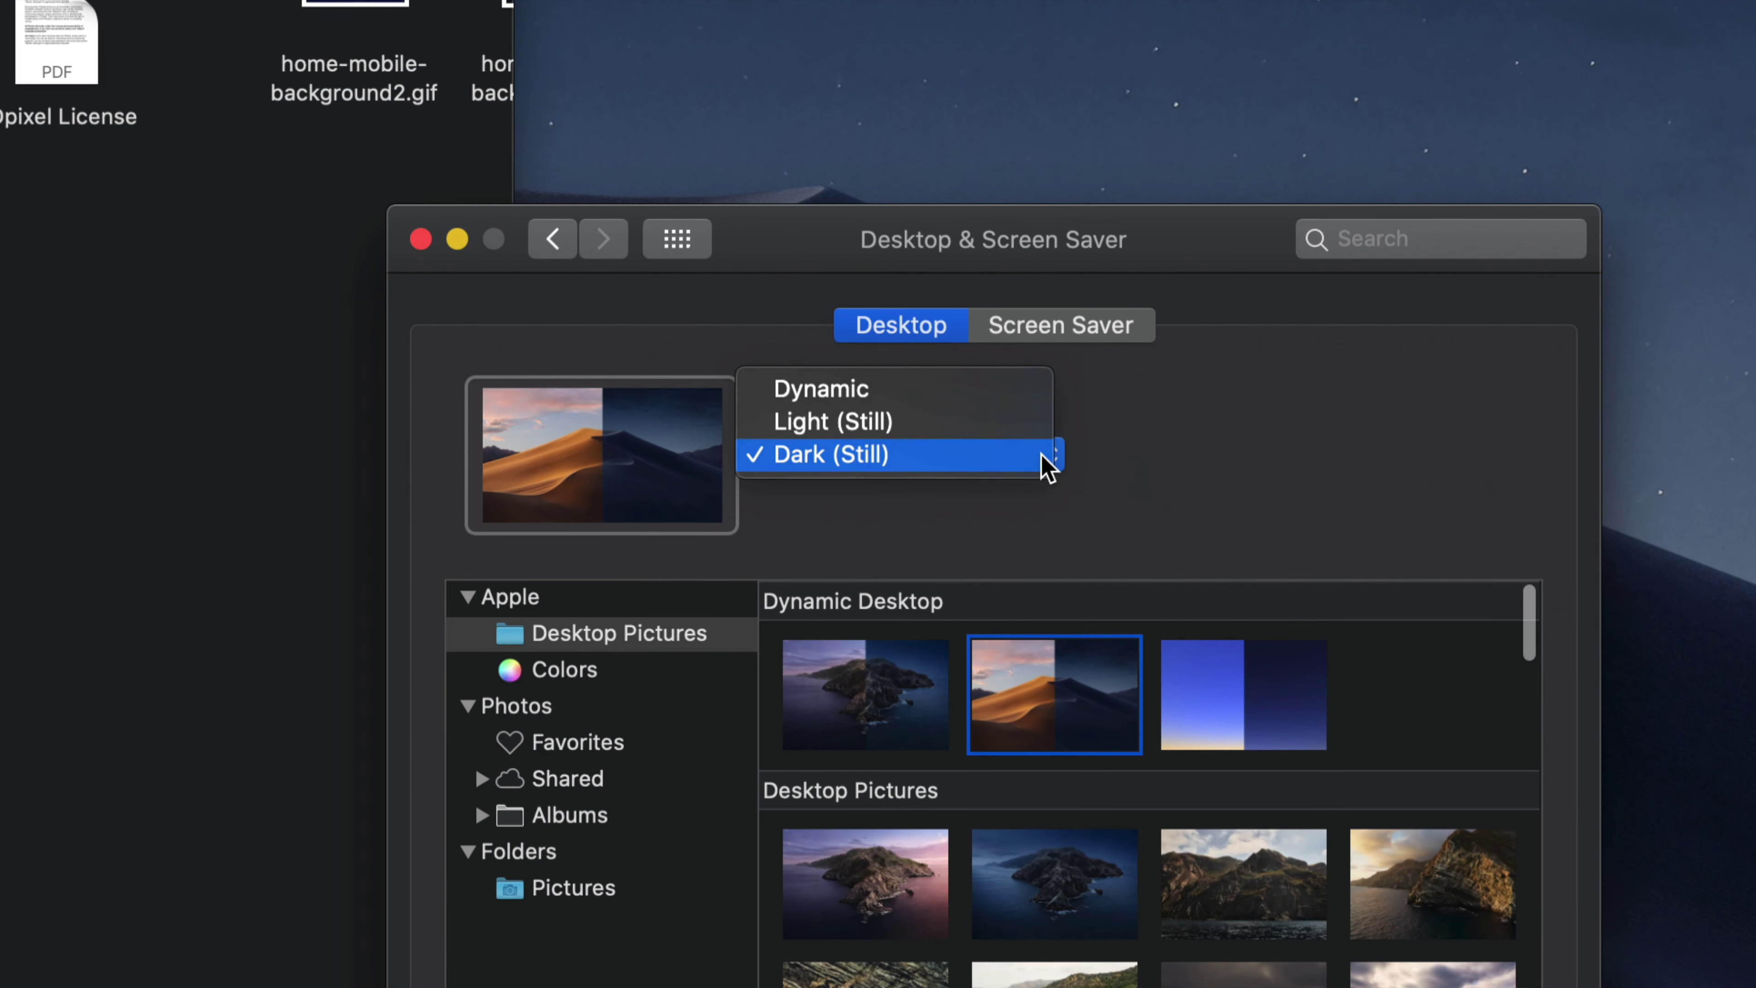
left_click(913, 397)
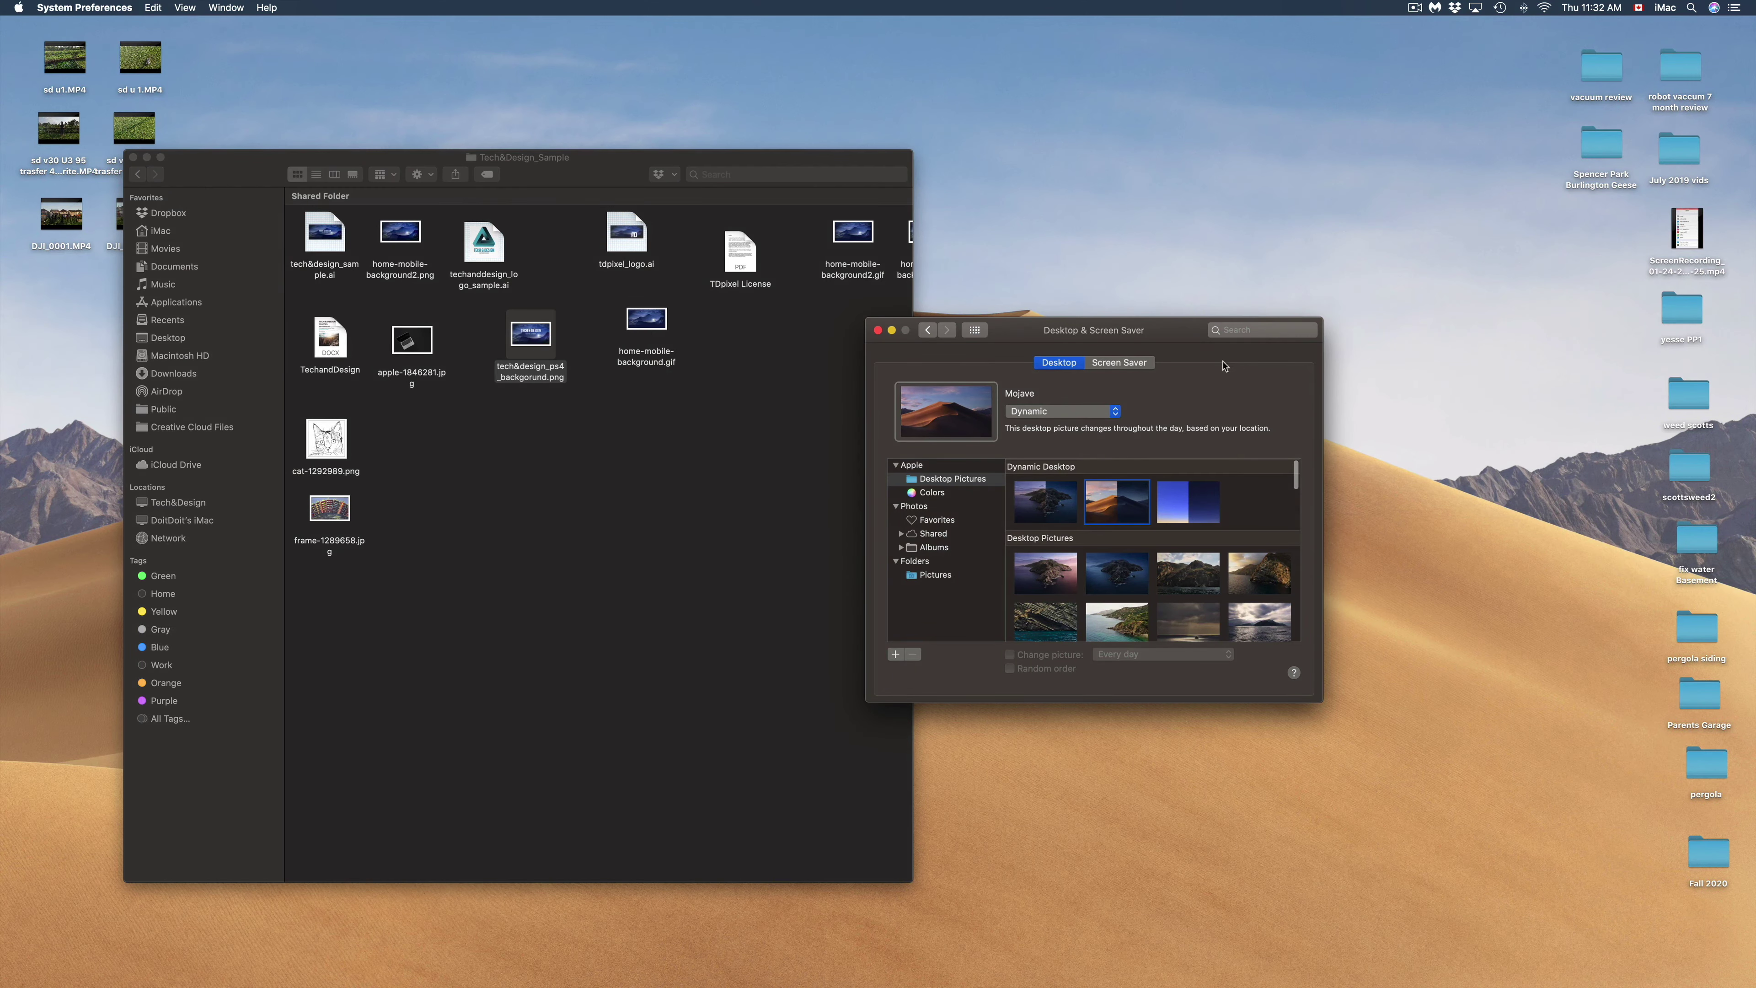
left_click_drag(1223, 380, 909, 517)
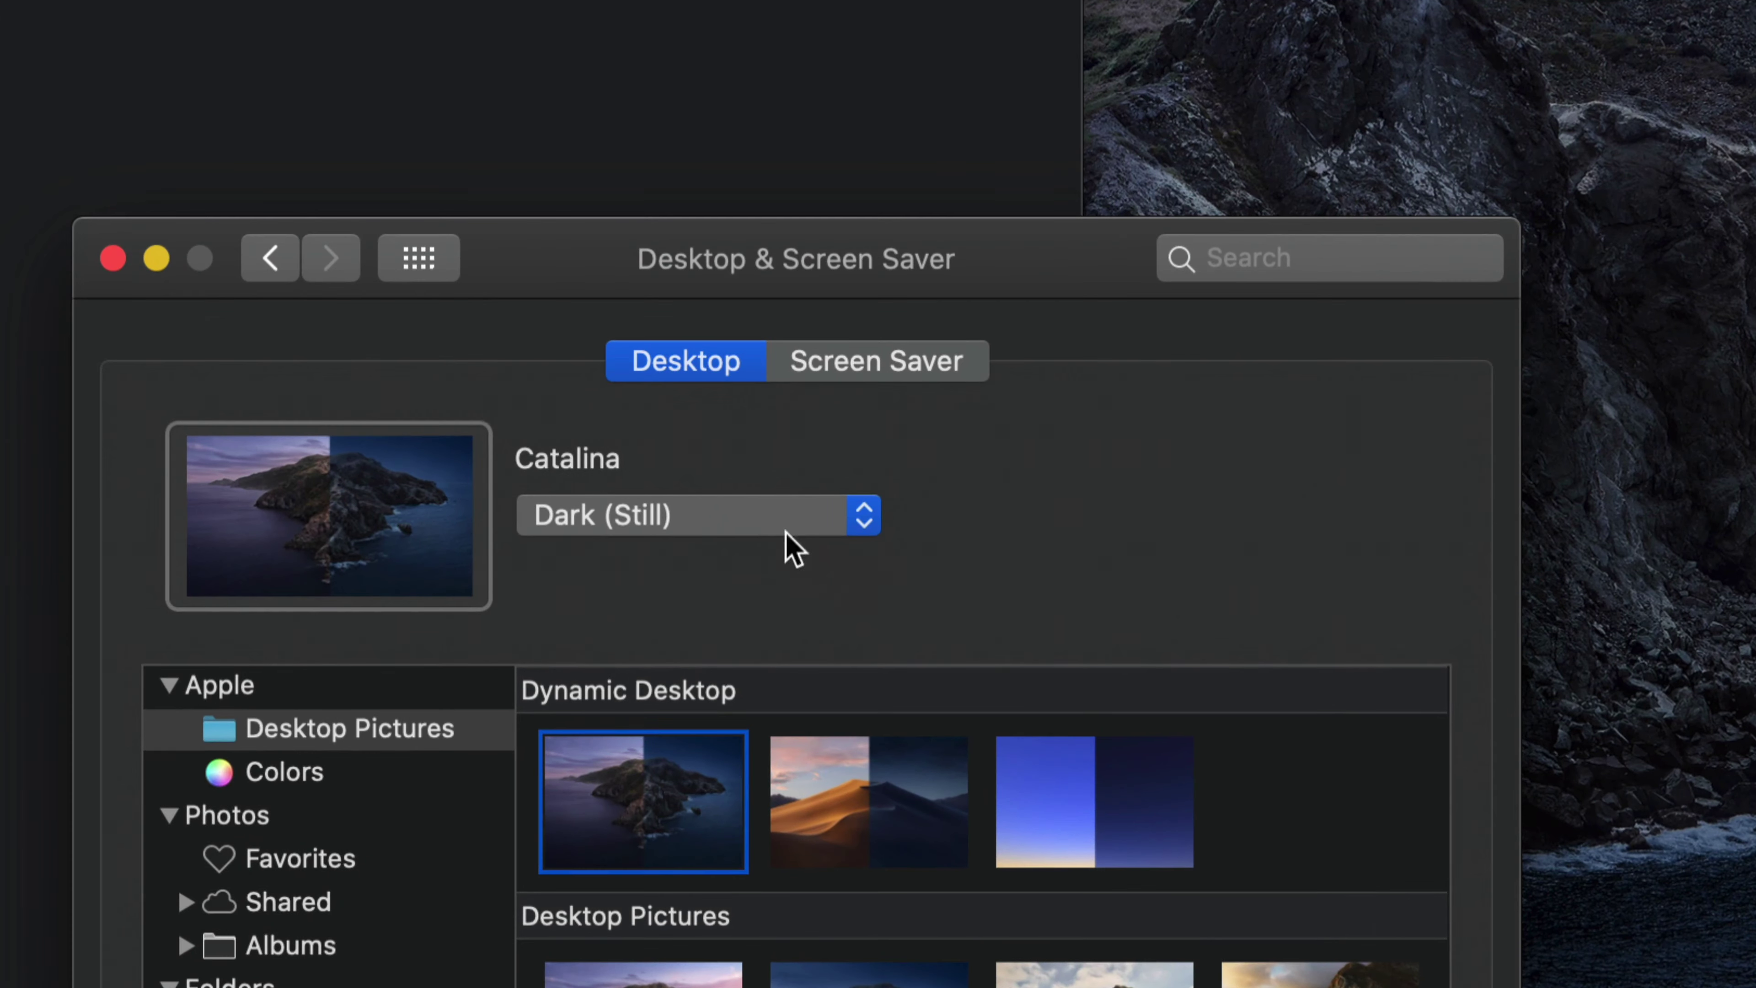
Preview Catalina as Light (Still) and Dark (Still), then set its style to Dynamic.
left_click(819, 536)
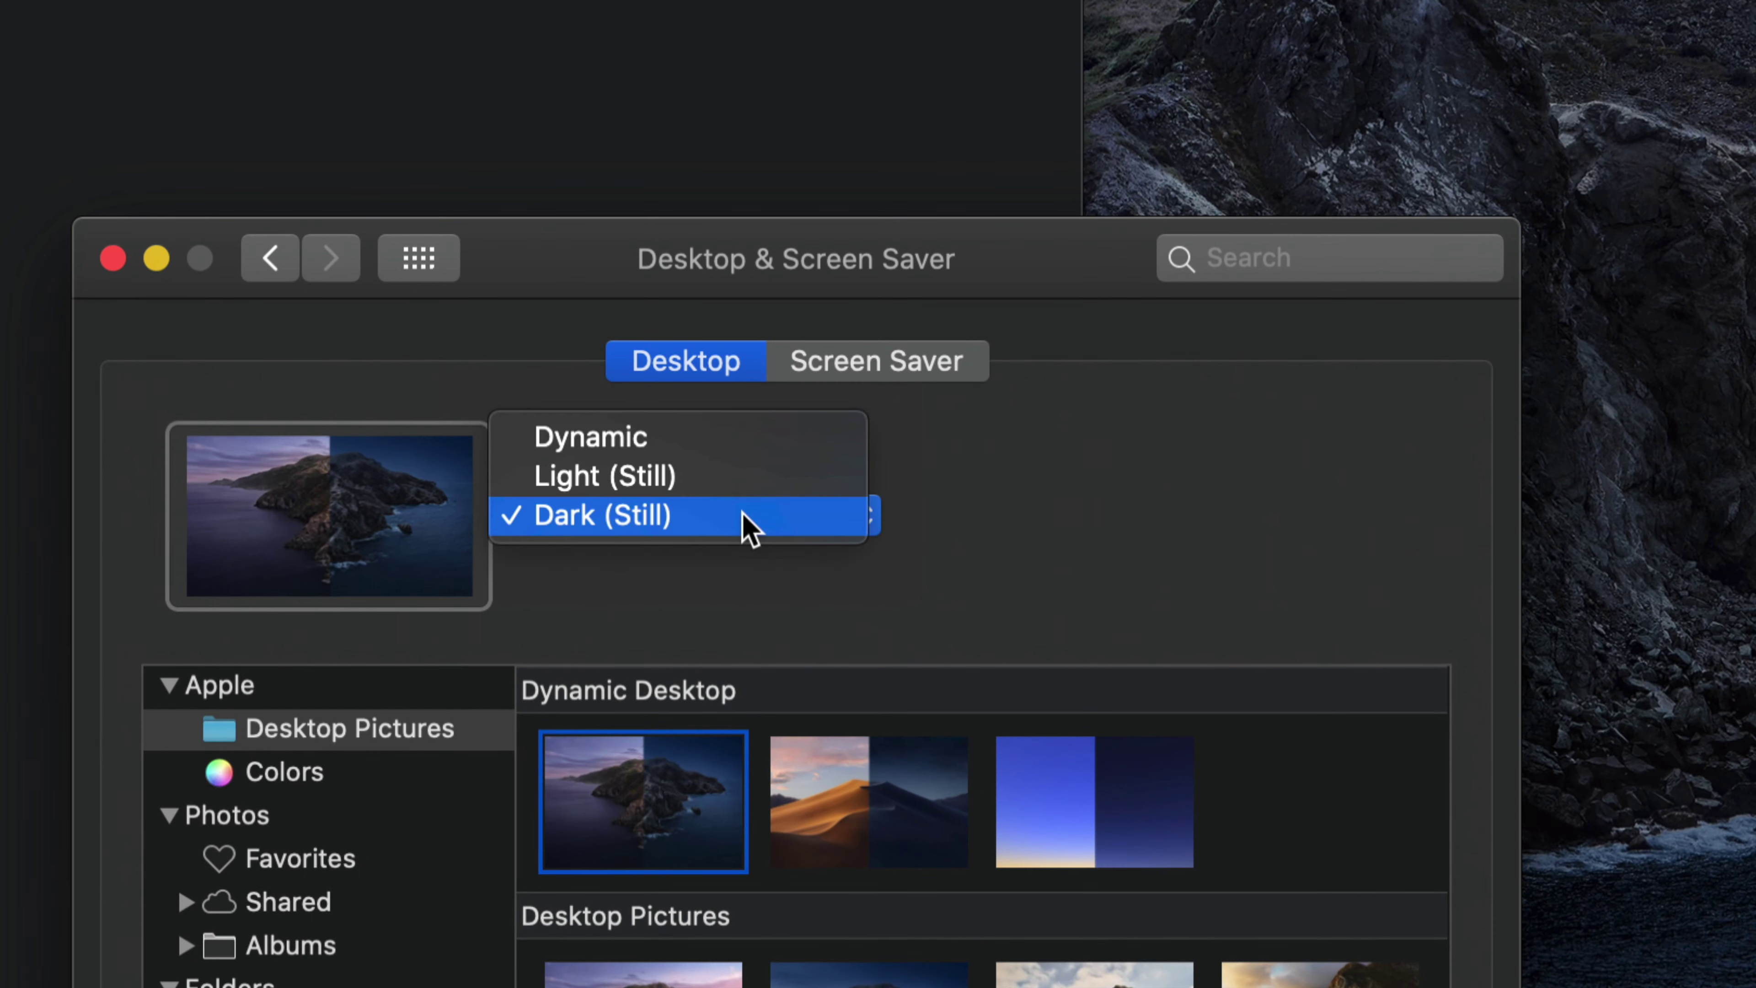
left_click(684, 476)
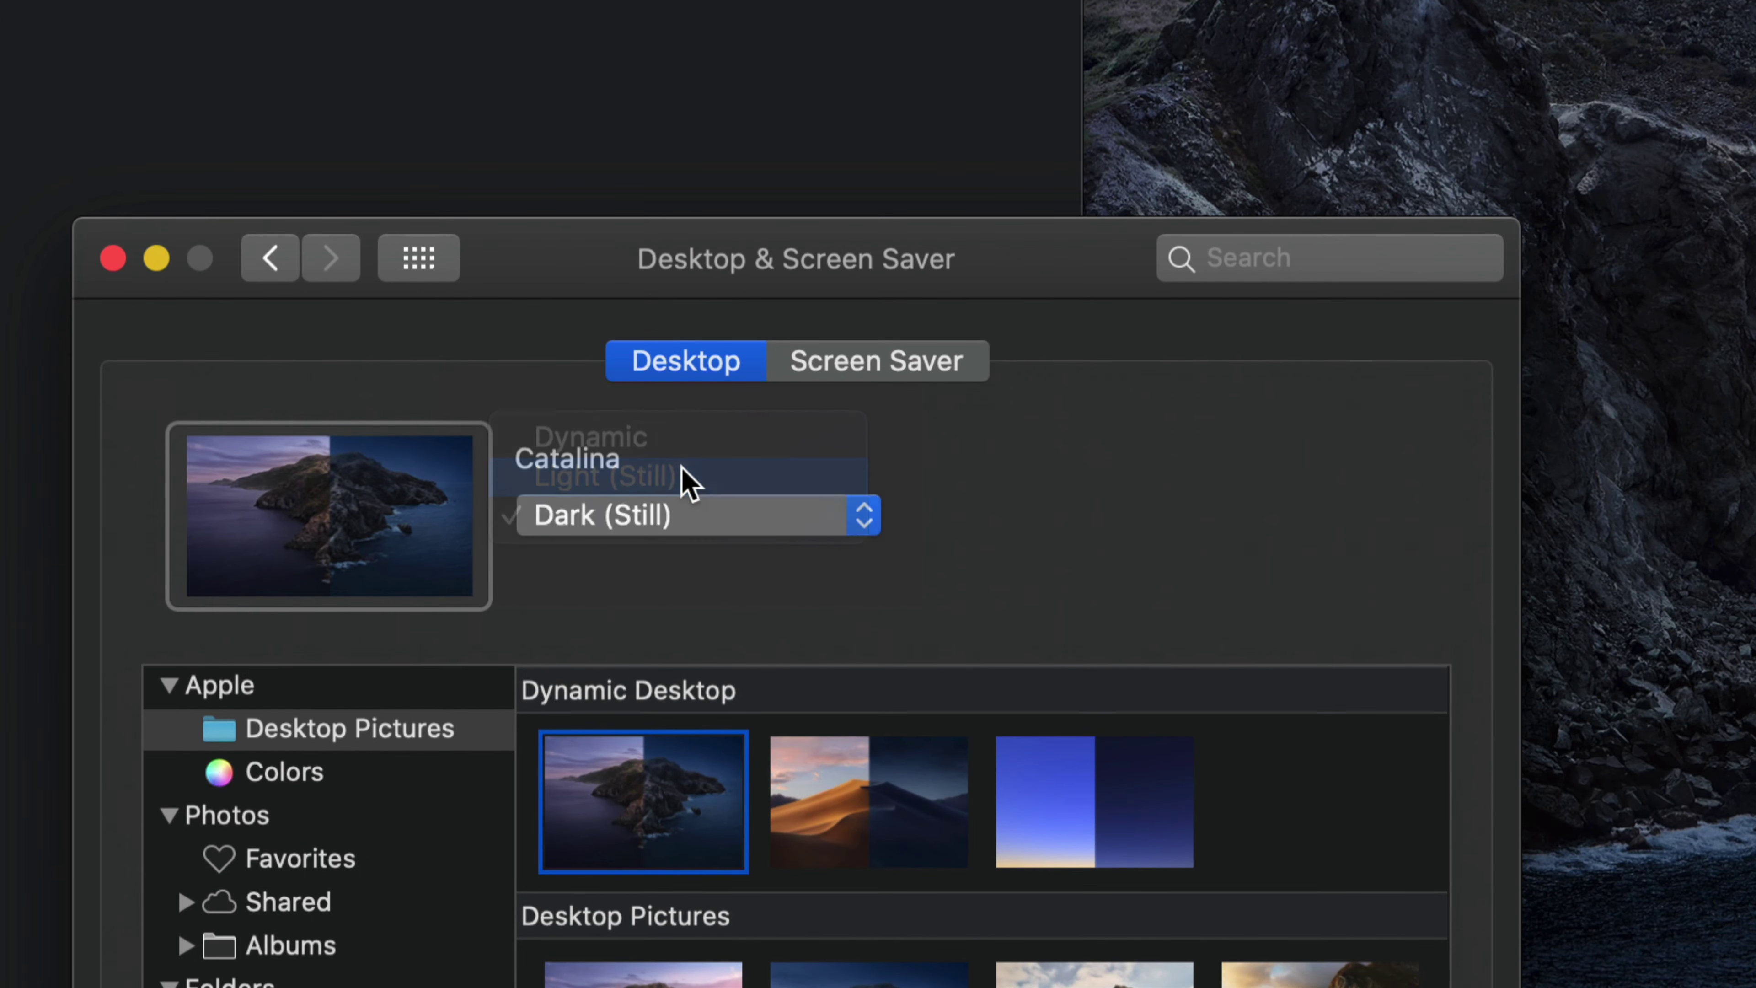
left_click(775, 527)
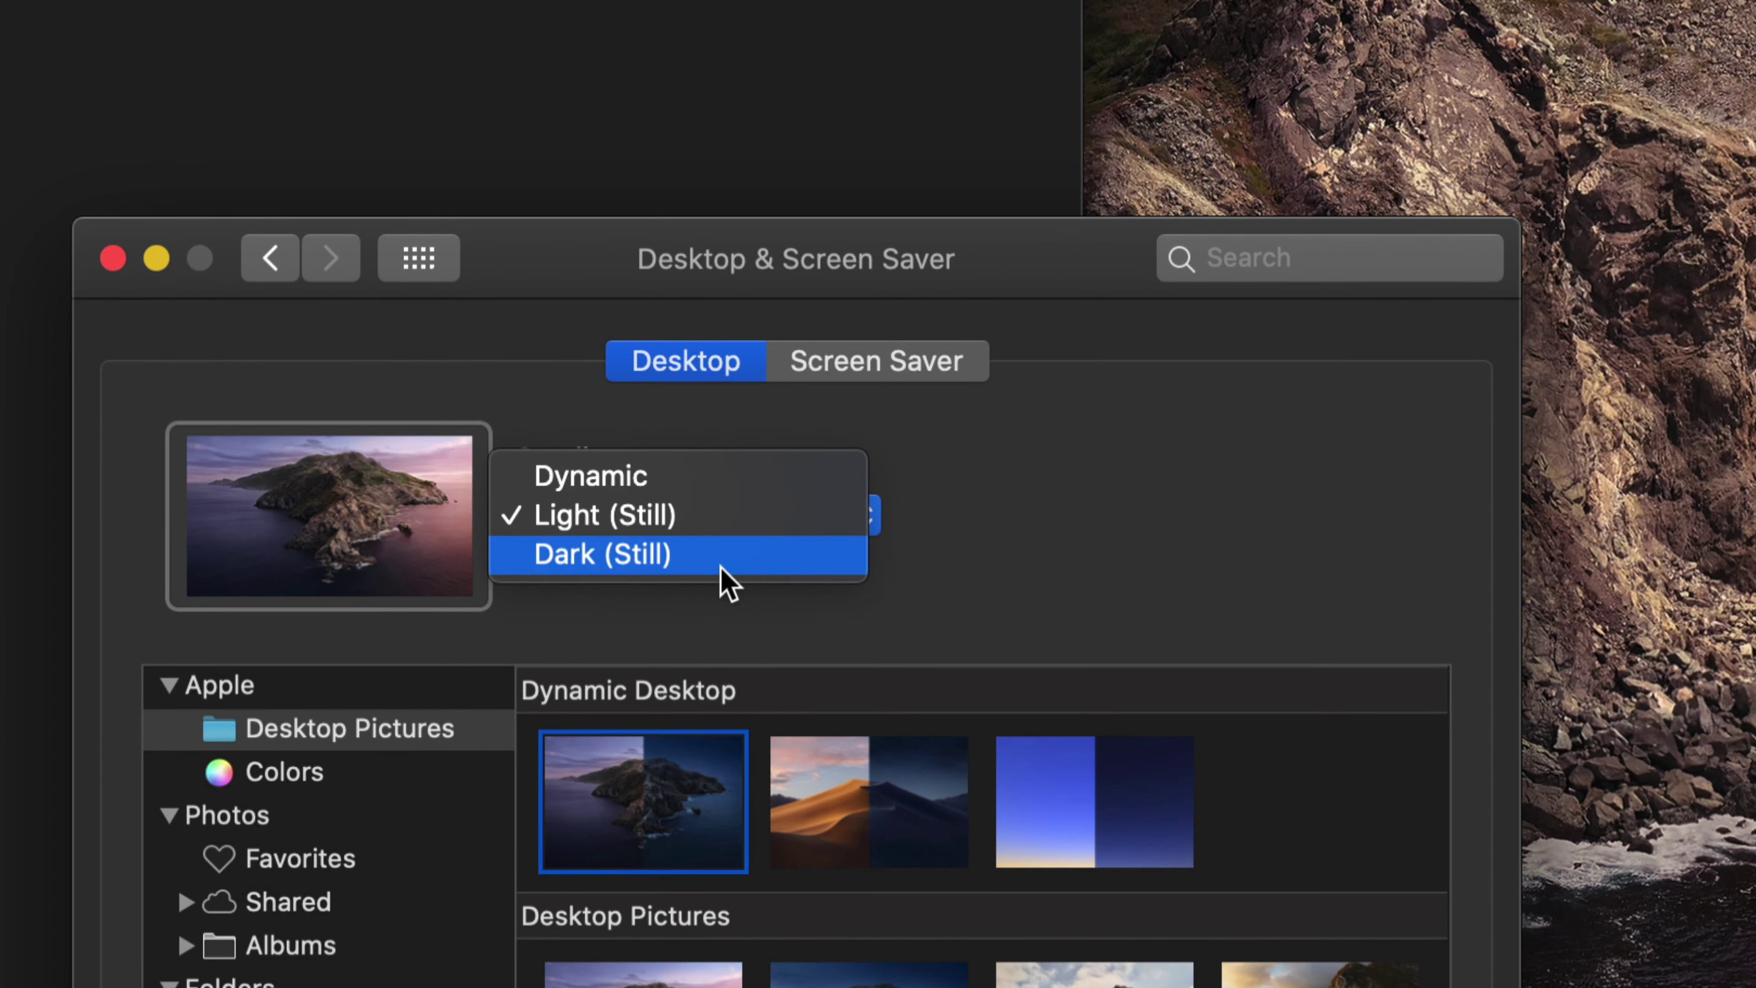
left_click(722, 557)
left_click(761, 526)
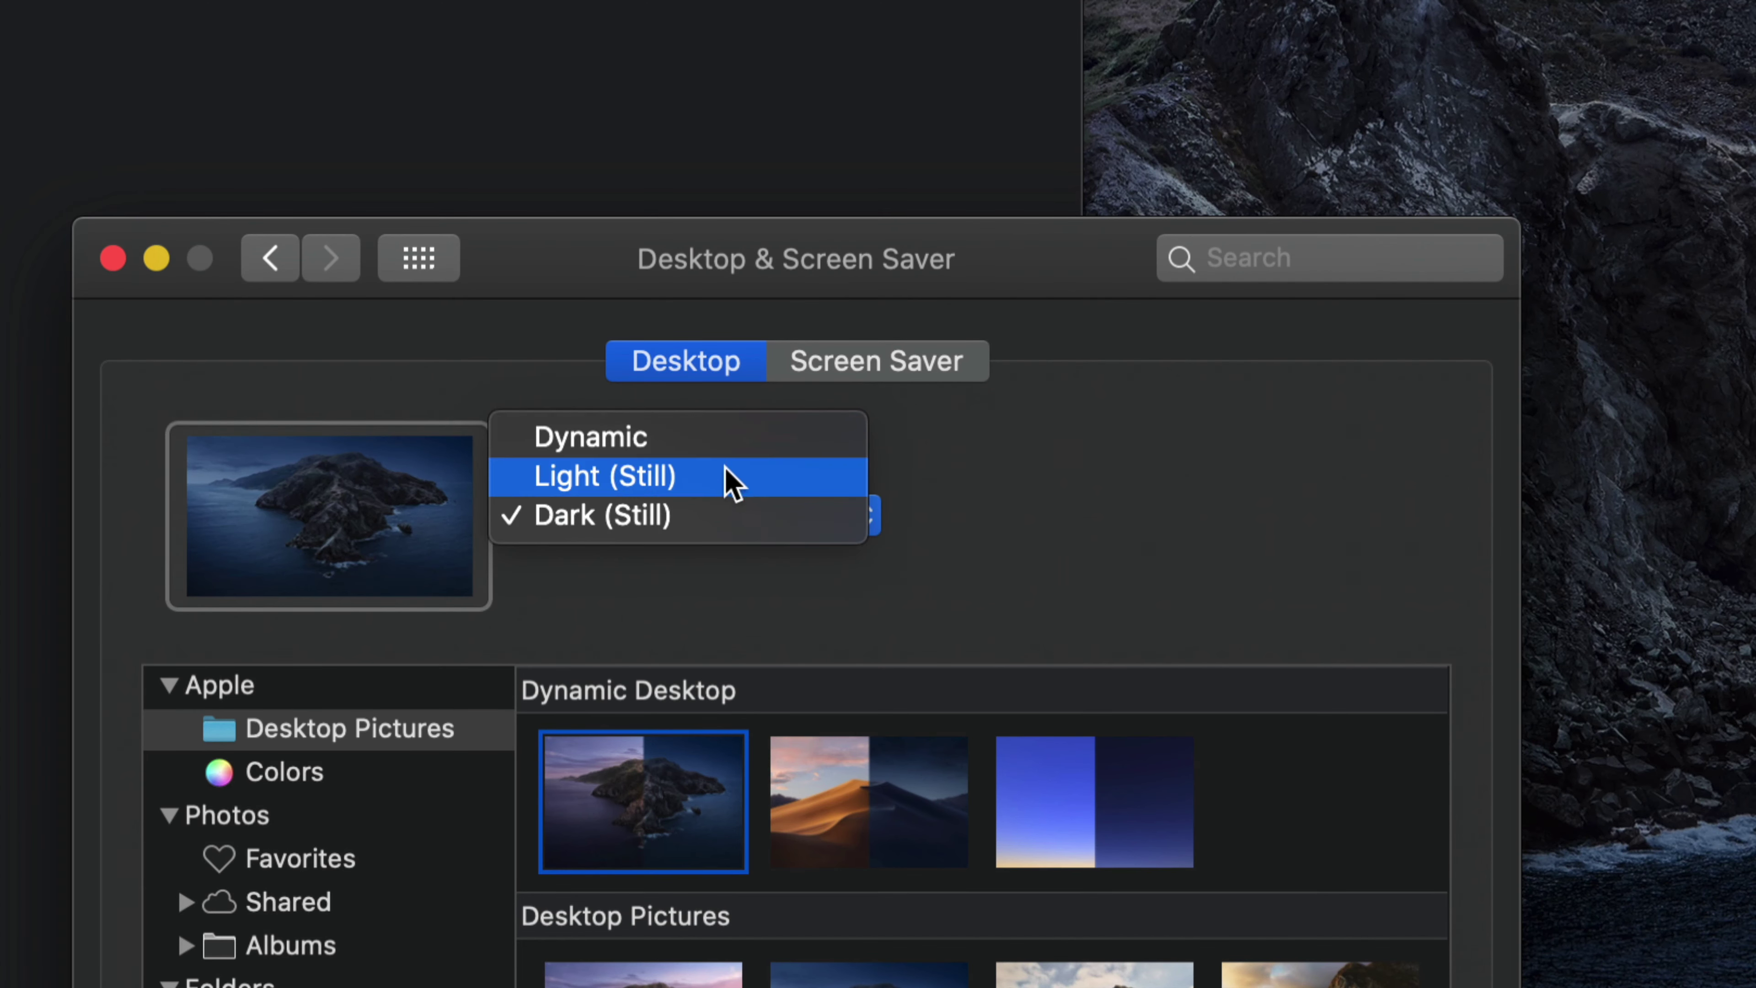
left_click(710, 459)
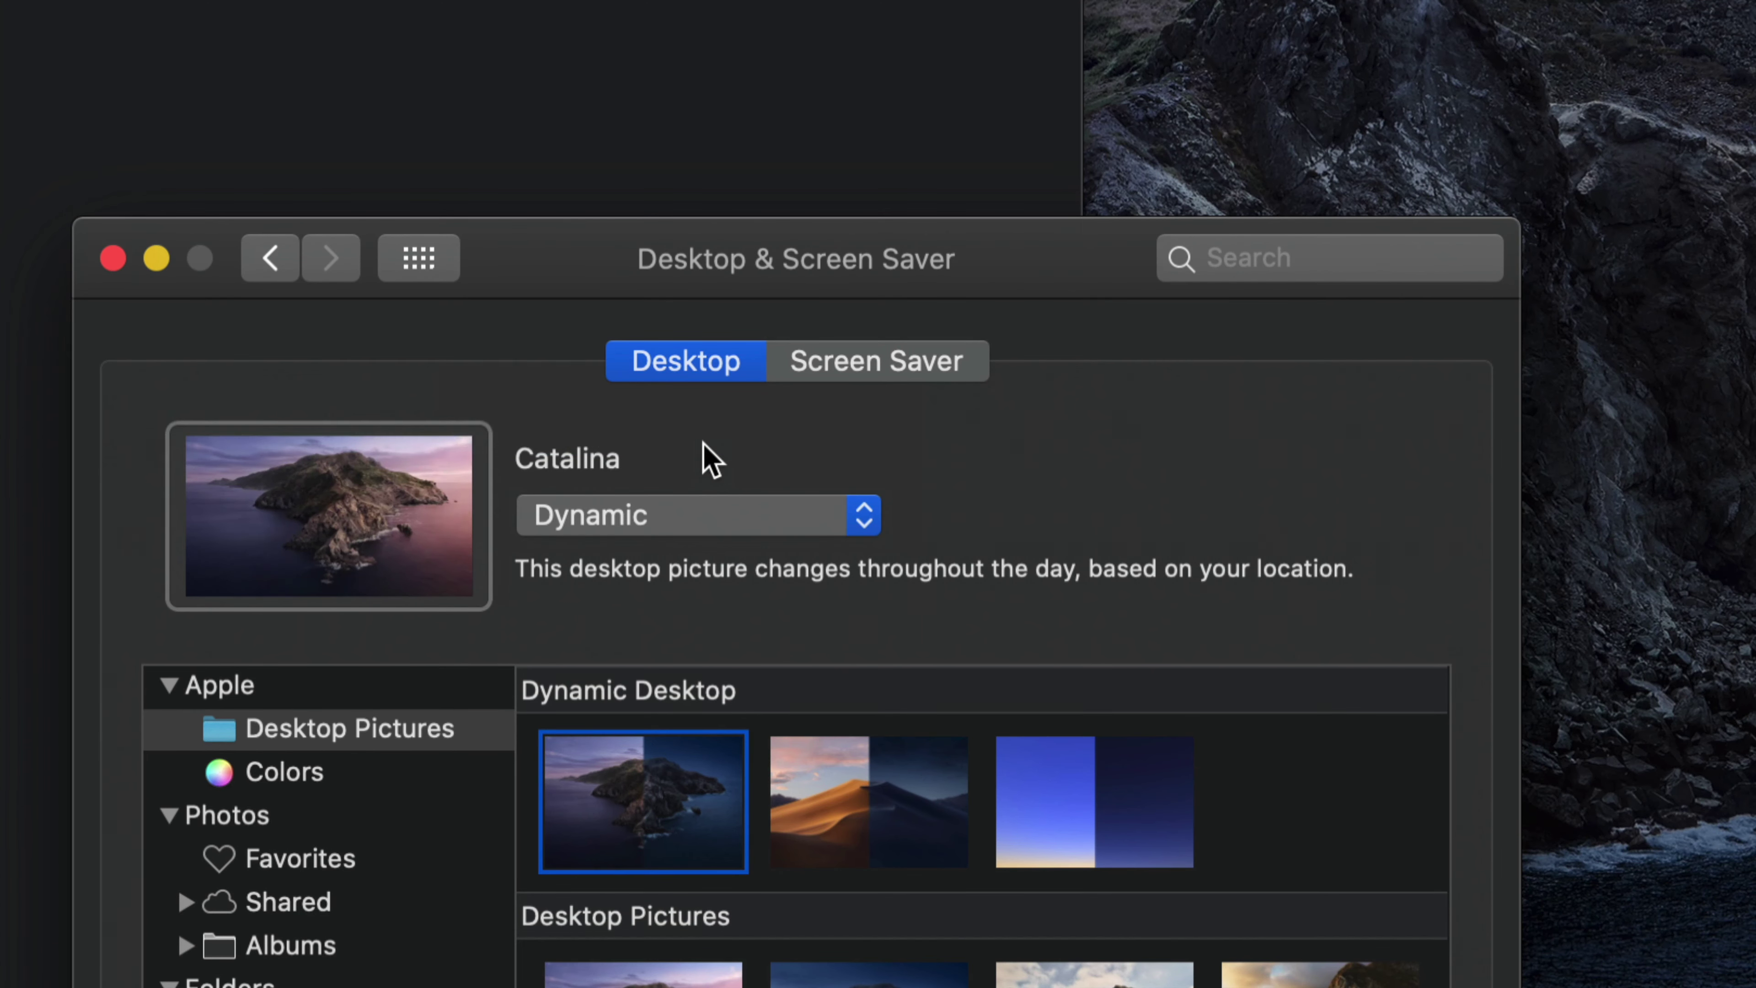